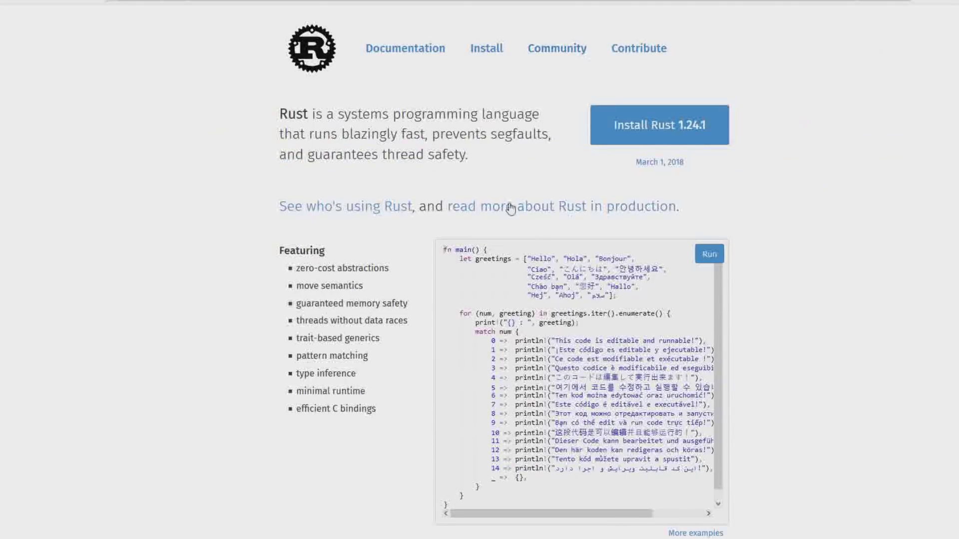
- Download and launch rustup-init, accept the build-tools warning, and start the default installation
{"action": "left_click", "coordinate": [487, 50]}
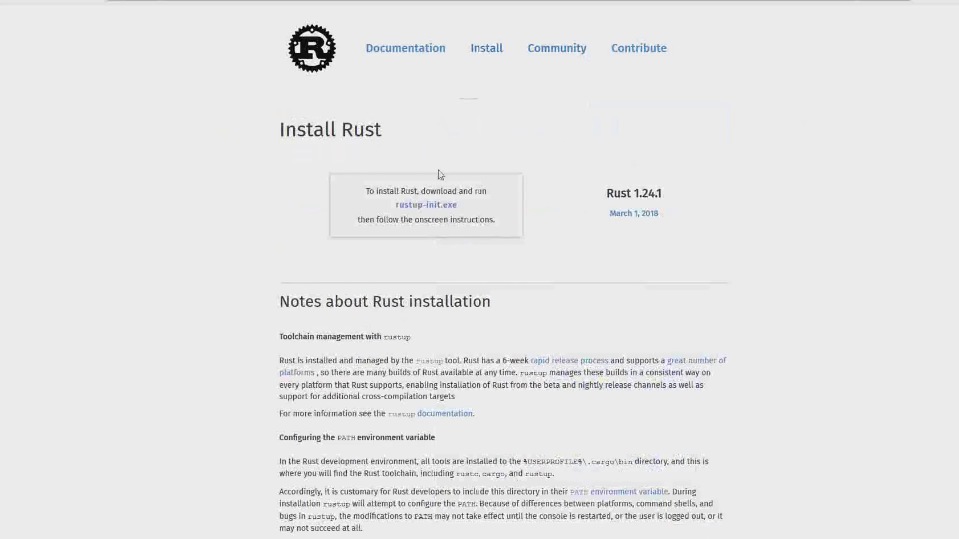
{"action": "left_click", "coordinate": [414, 205]}
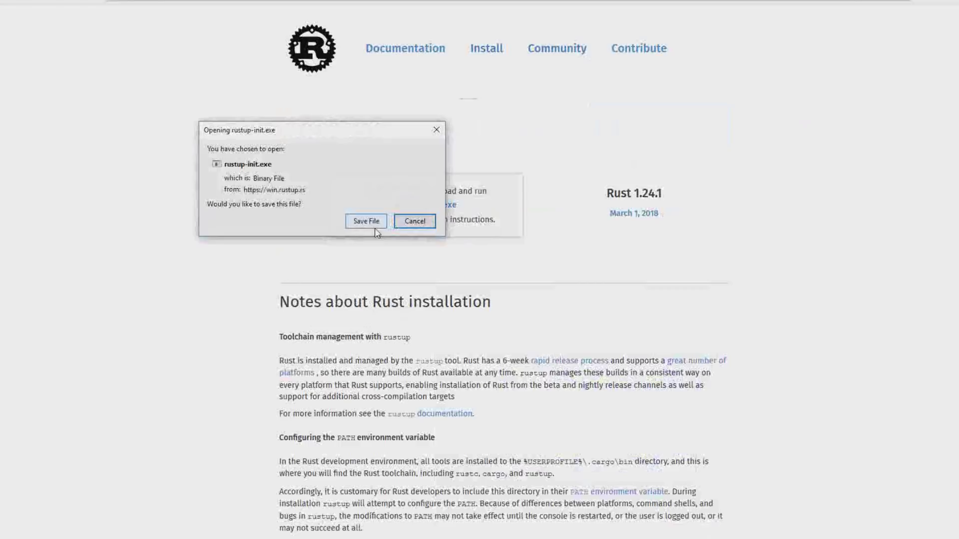
{"action": "left_click", "coordinate": [366, 221]}
{"action": "left_click", "coordinate": [197, 243]}
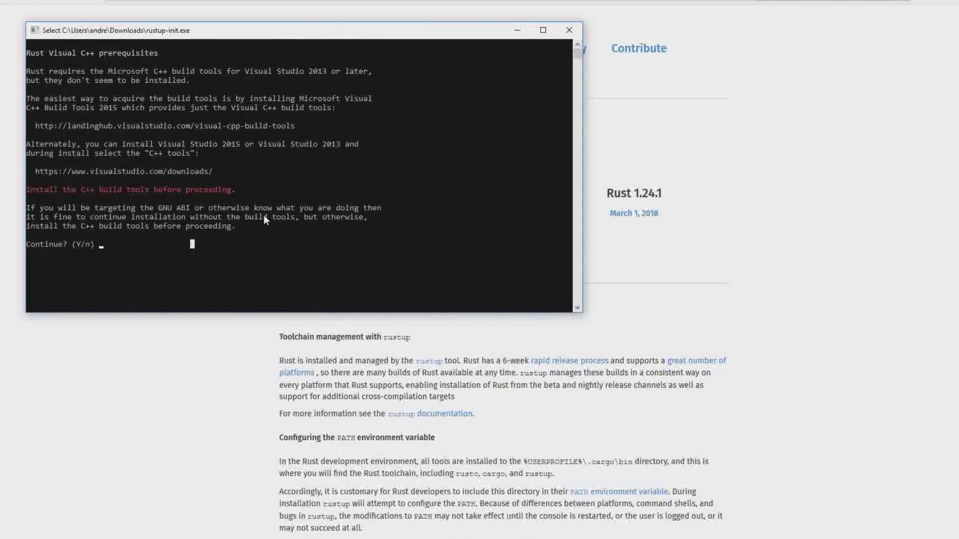
{"action": "type", "text": "Y"}
{"action": "key", "text": "Return"}
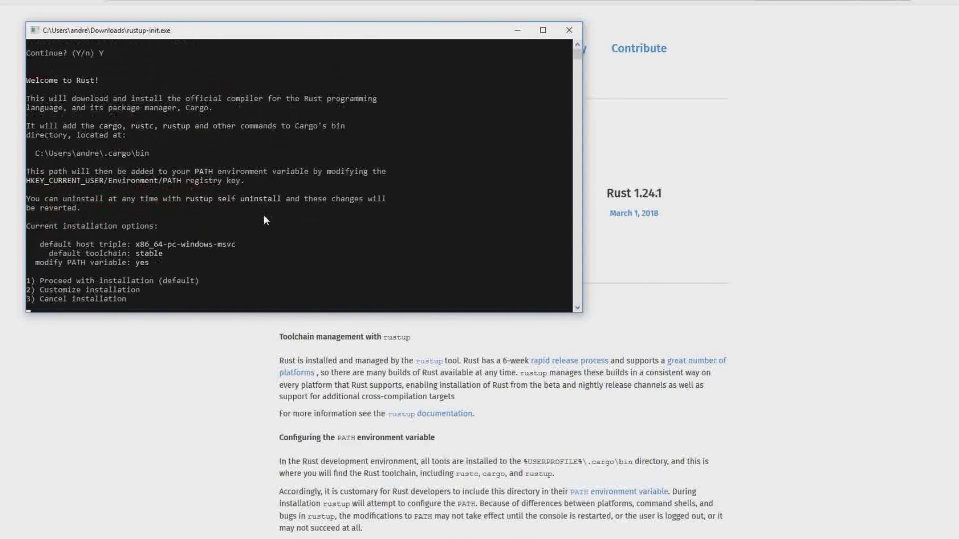
{"action": "type", "text": "1"}
{"action": "key", "text": "Return"}
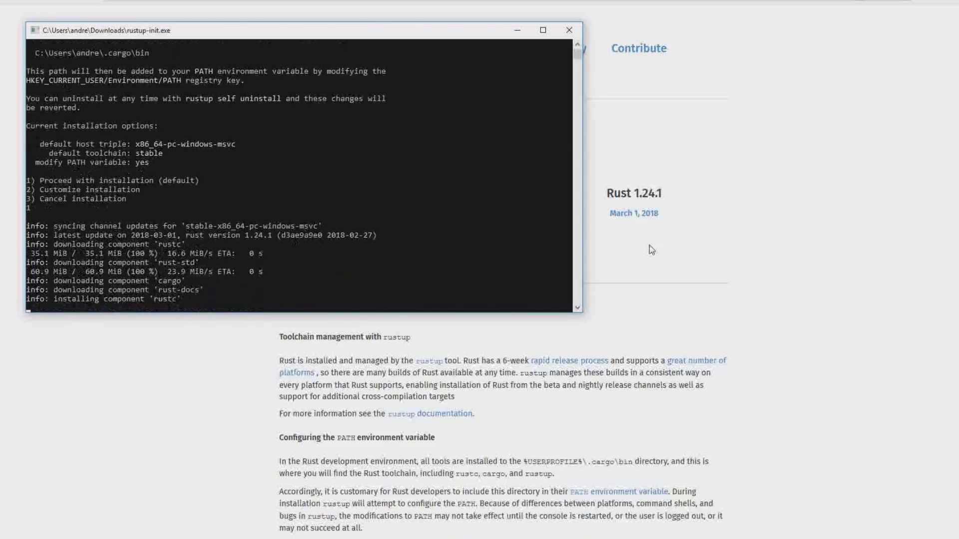
- Go back to the Rust install page and follow its Windows link to Microsoft's build tools downloads
{"action": "left_click", "coordinate": [652, 250]}
{"action": "scroll", "coordinate": [658, 218], "scroll_direction": "down", "scroll_amount": 3}
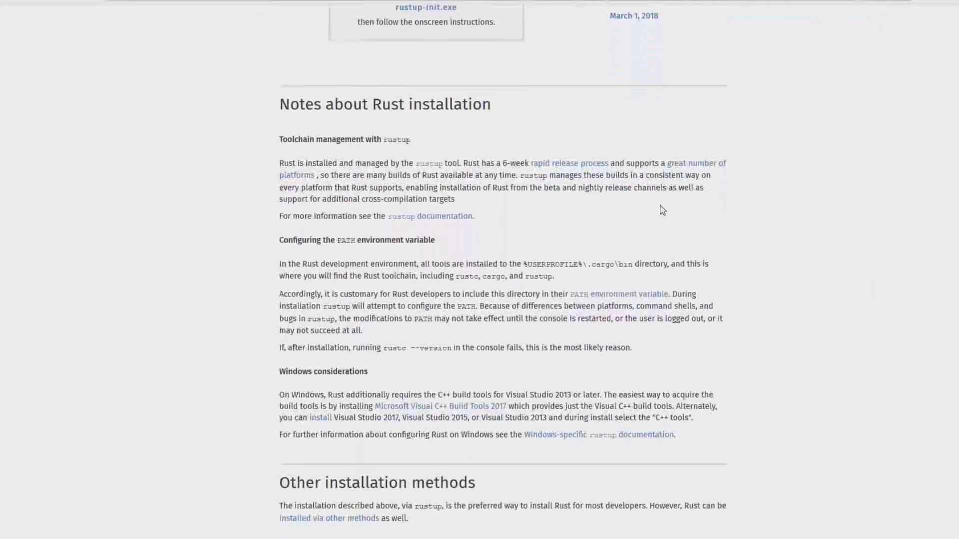
{"action": "scroll", "coordinate": [658, 218], "scroll_direction": "down", "scroll_amount": 1}
{"action": "left_click_drag", "start_coordinate": [280, 278], "coordinate": [368, 280]}
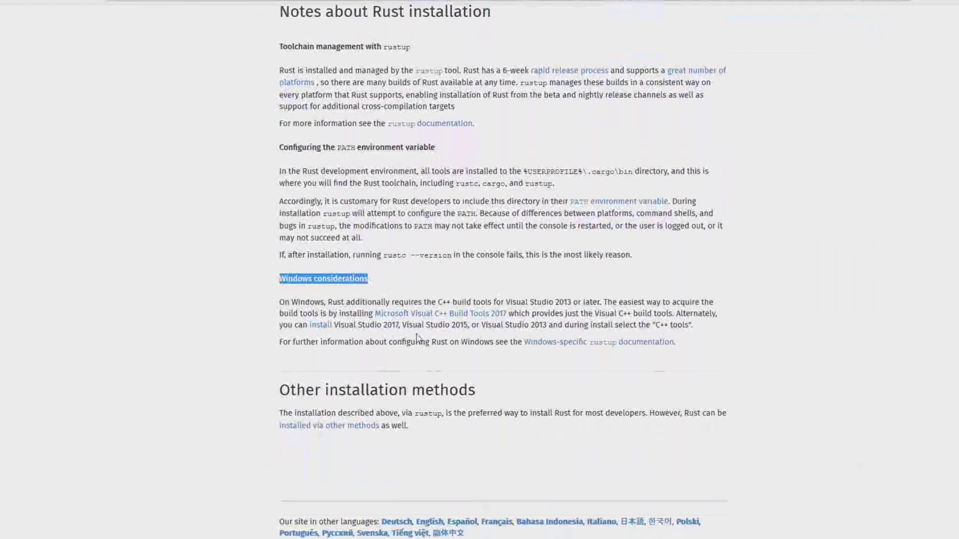
{"action": "left_click", "coordinate": [421, 319]}
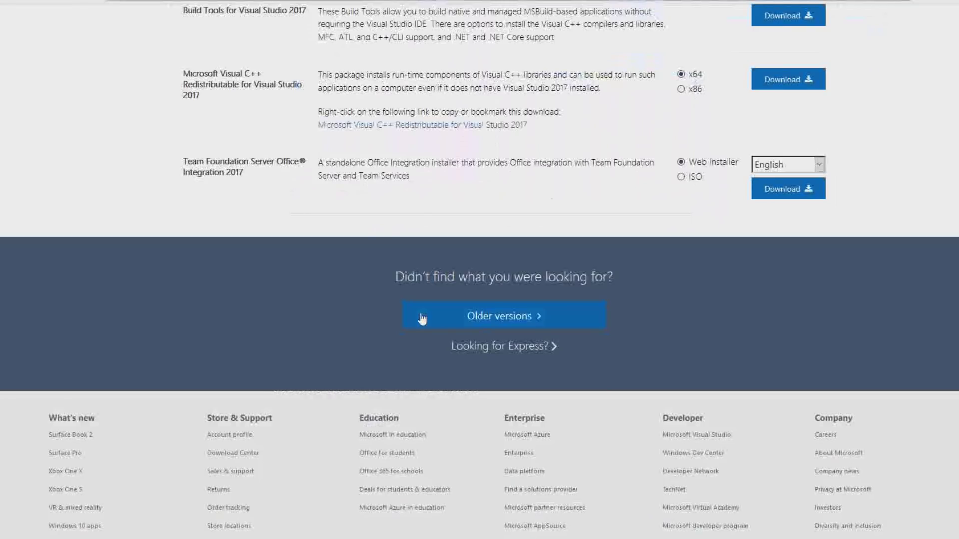
- Download Build Tools for Visual Studio 2017 and install it with the Visual C++ build tools workload
{"action": "left_click", "coordinate": [787, 16]}
{"action": "left_click", "coordinate": [367, 224]}
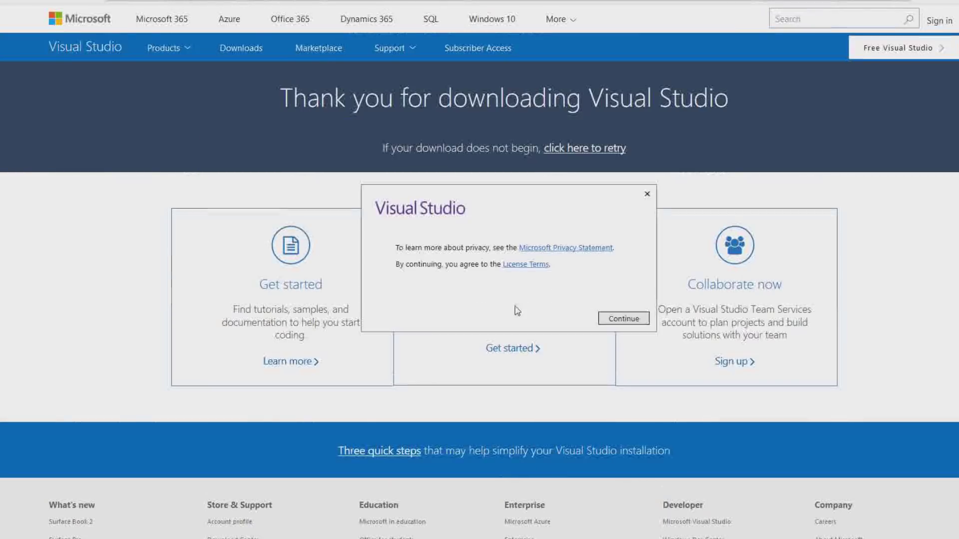
{"action": "left_click", "coordinate": [621, 318]}
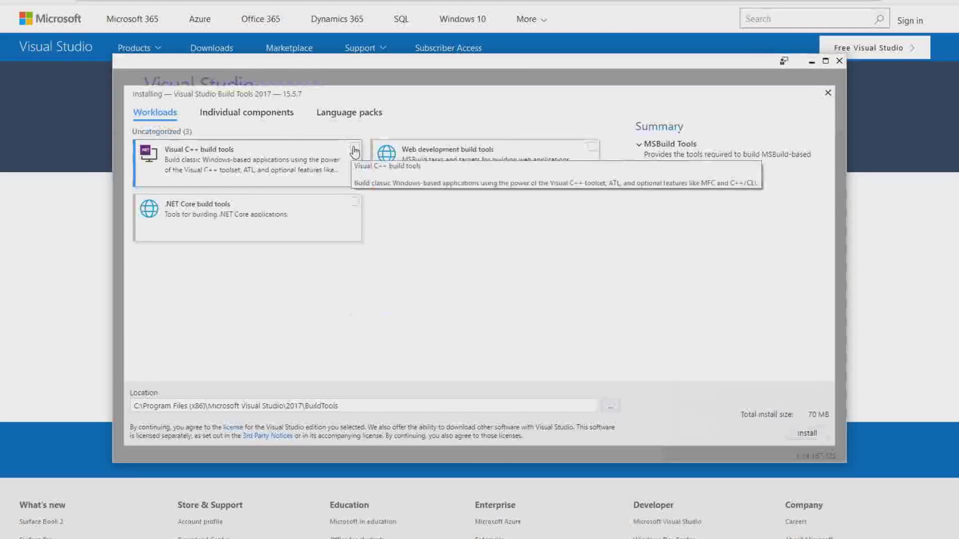
{"action": "left_click", "coordinate": [354, 148]}
{"action": "left_click", "coordinate": [808, 433]}
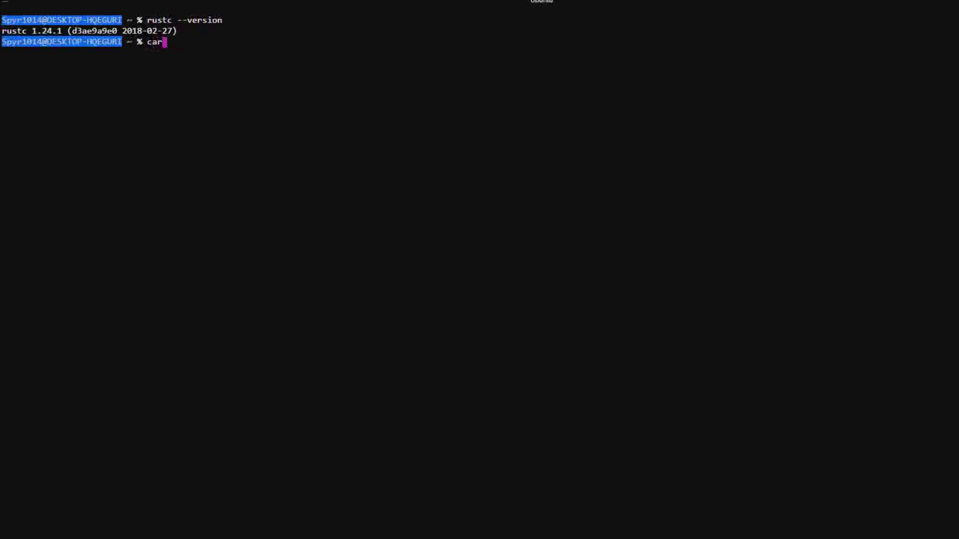
{"action": "type", "text": "go --version"}
{"action": "key", "text": "Return"}
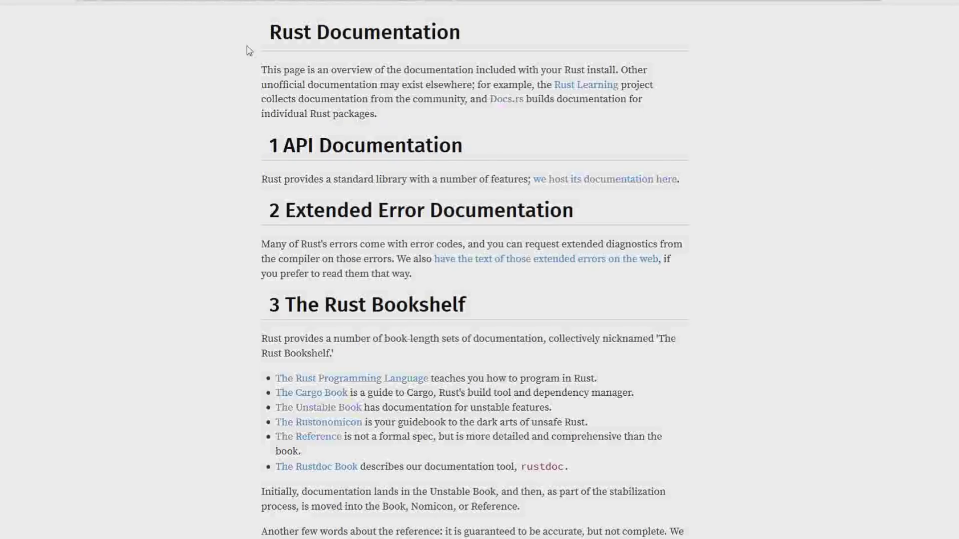
{"action": "scroll", "coordinate": [490, 180], "scroll_direction": "down", "scroll_amount": 2}
{"action": "scroll", "coordinate": [480, 195], "scroll_direction": "down", "scroll_amount": 1}
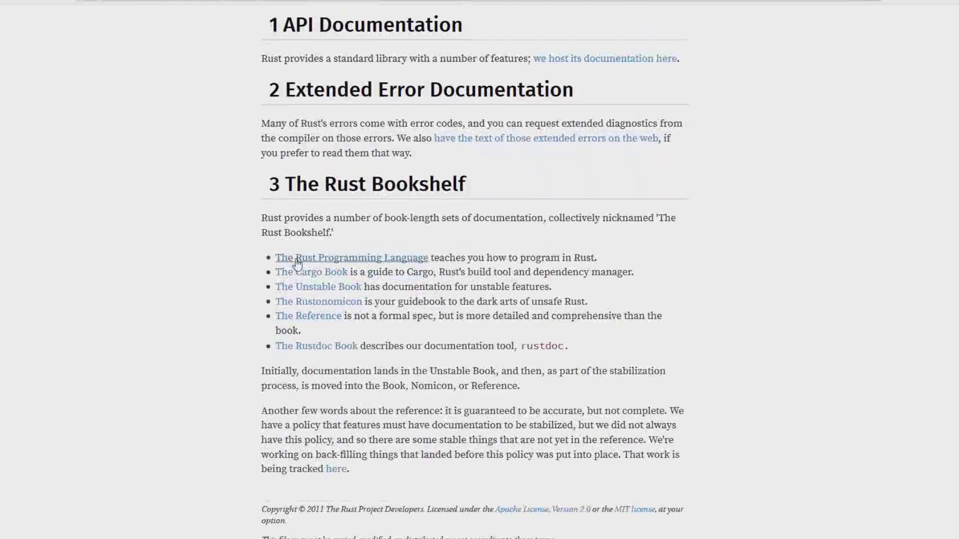
- Open the second edition of The Rust Programming Language book, then the std::iter module page
{"action": "left_click", "coordinate": [297, 263]}
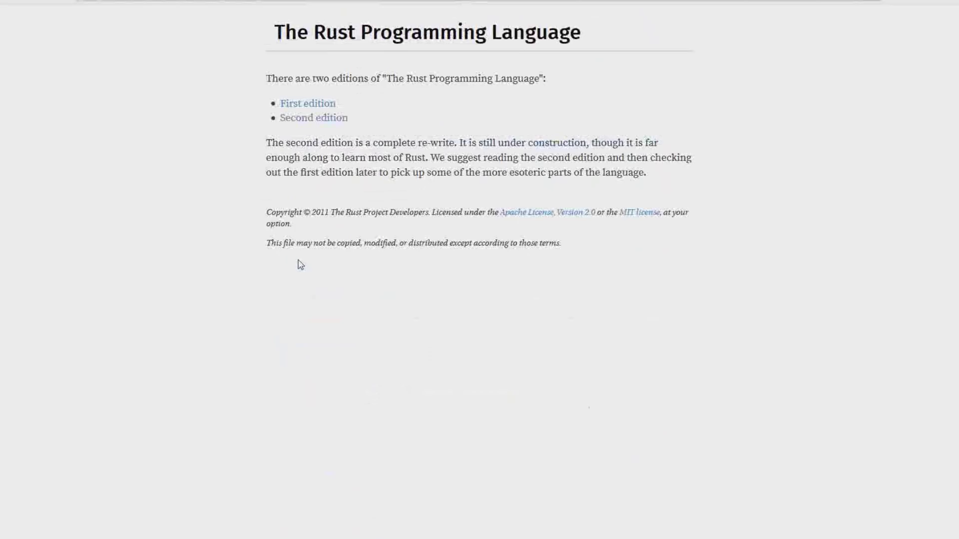
{"action": "left_click", "coordinate": [291, 120]}
{"action": "scroll", "coordinate": [75, 90], "scroll_direction": "down", "scroll_amount": 1}
{"action": "scroll", "coordinate": [75, 60], "scroll_direction": "down", "scroll_amount": 5}
{"action": "scroll", "coordinate": [75, 39], "scroll_direction": "down", "scroll_amount": 2}
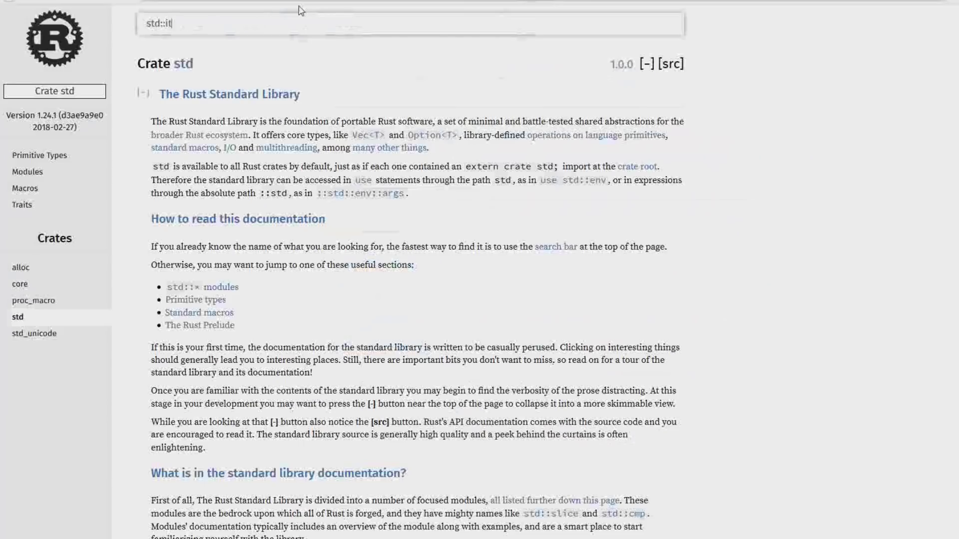
{"action": "key", "text": "Return"}
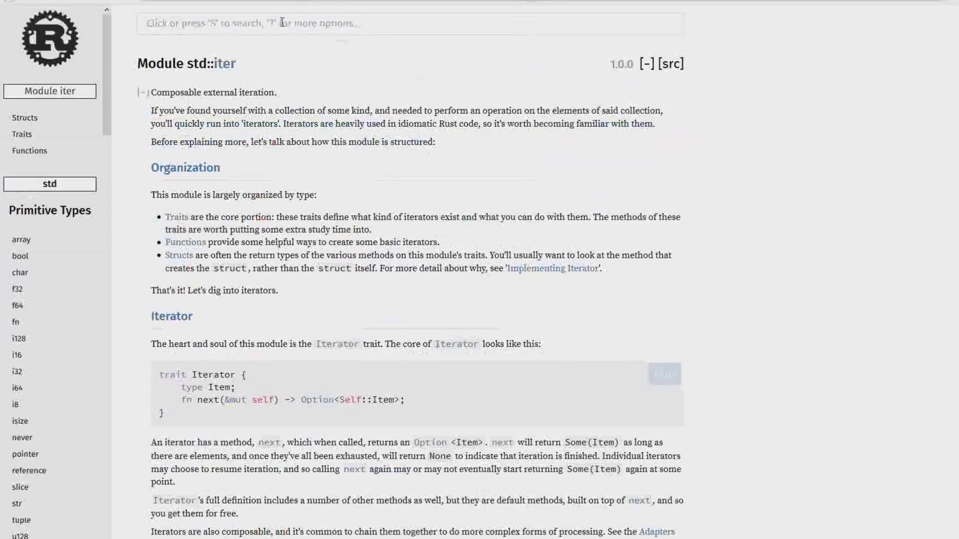
{"action": "scroll", "coordinate": [243, 137], "scroll_direction": "down", "scroll_amount": 3}
{"action": "scroll", "coordinate": [244, 137], "scroll_direction": "down", "scroll_amount": 3}
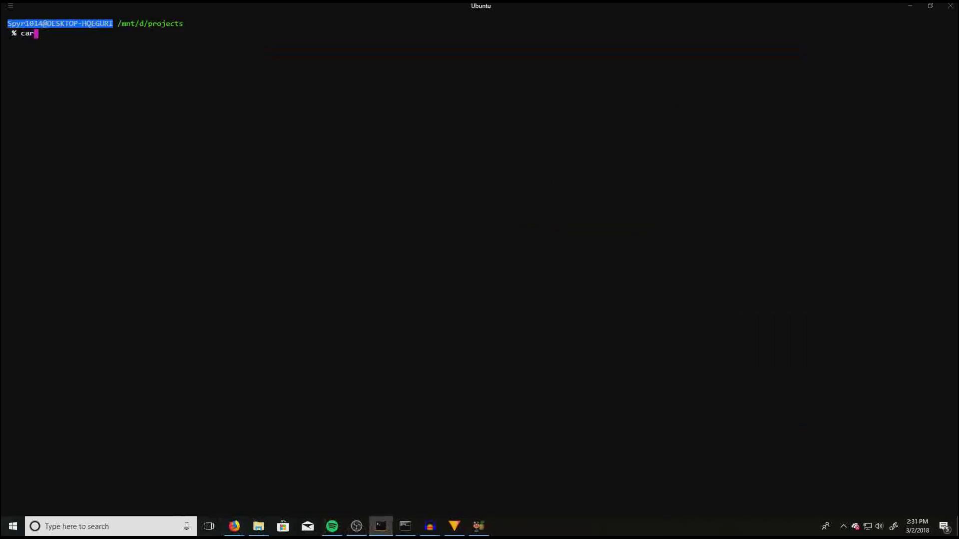
{"action": "type", "text": "go new euler_su"}
{"action": "type", "text": "m --bin"}
- Run cargo new euler_sum --bin in /mnt/d/projects
{"action": "key", "text": "Return"}
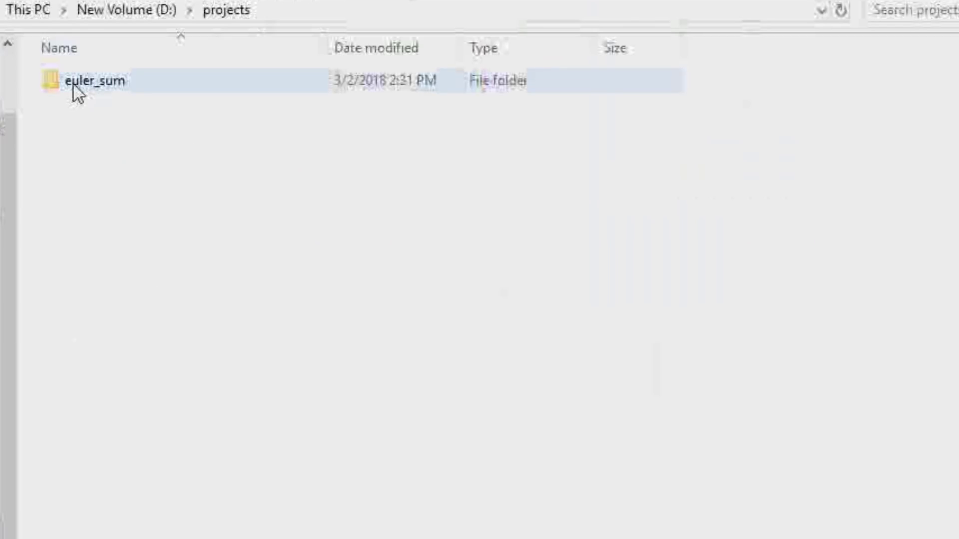
- Browse euler_sum and its src folder in File Explorer, then expand src to reveal main.rs
{"action": "double_click", "coordinate": [73, 85]}
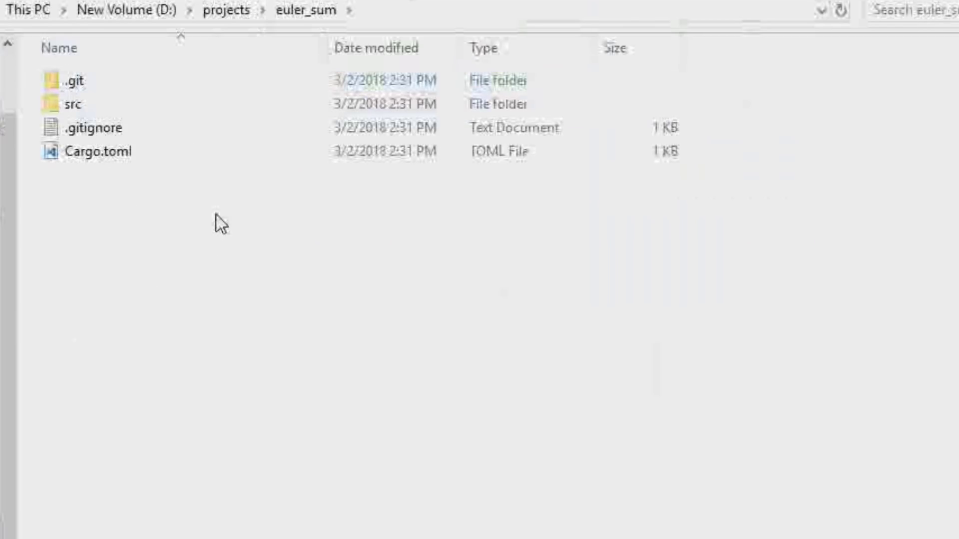
{"action": "double_click", "coordinate": [89, 103]}
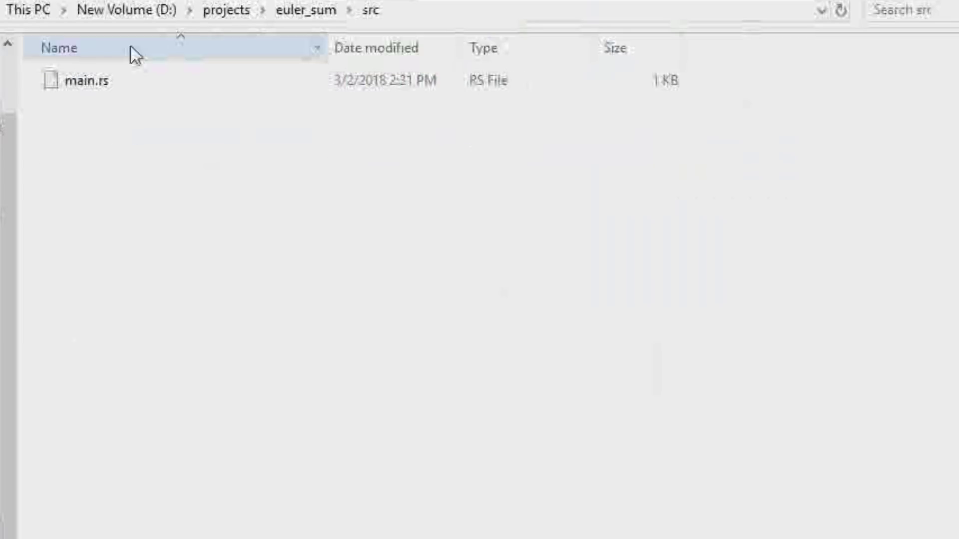
{"action": "key", "text": "BackSpace"}
{"action": "left_click", "coordinate": [166, 177]}
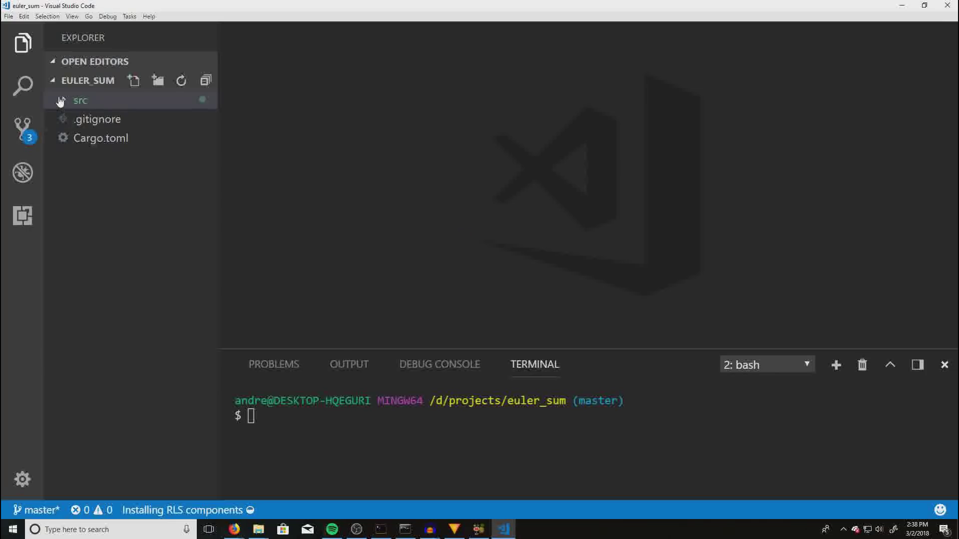
{"action": "left_click", "coordinate": [60, 102]}
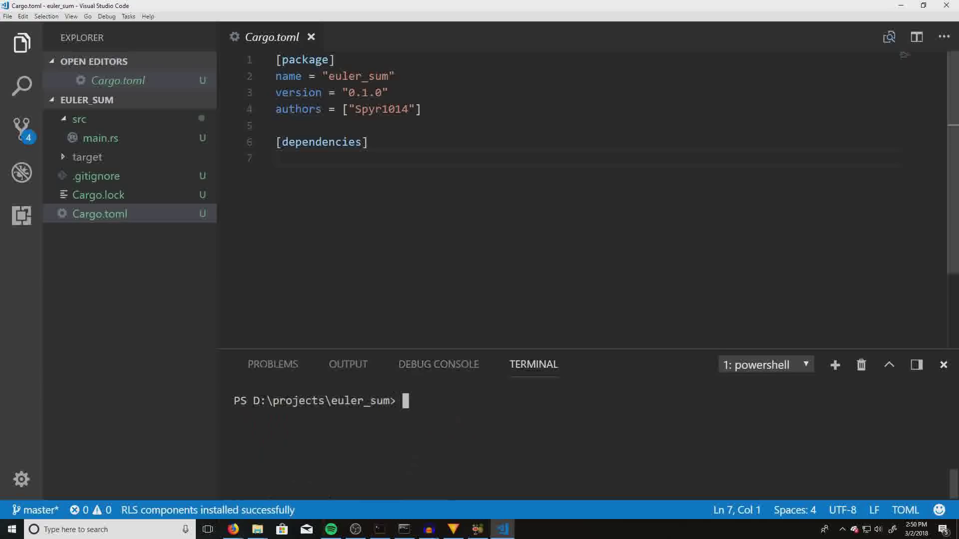
{"action": "type", "text": "cargo run"}
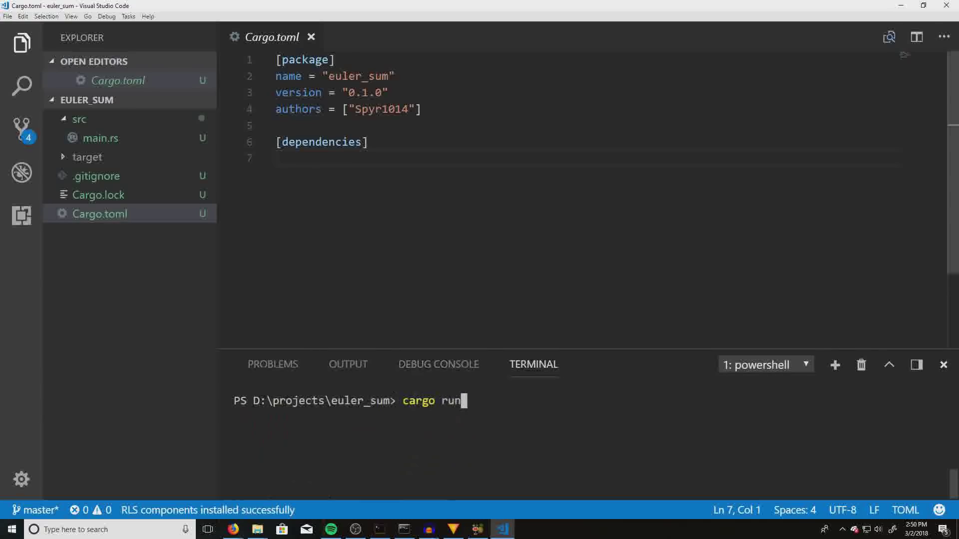
- Run the project with cargo run to print Hello, world!, then open main.rs at its end
{"action": "key", "text": "Return"}
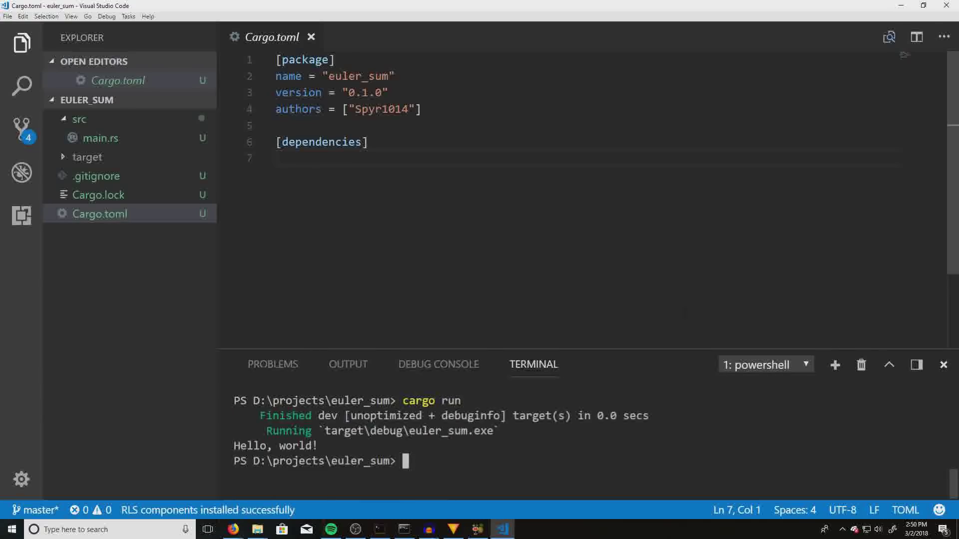
{"action": "left_click", "coordinate": [112, 138]}
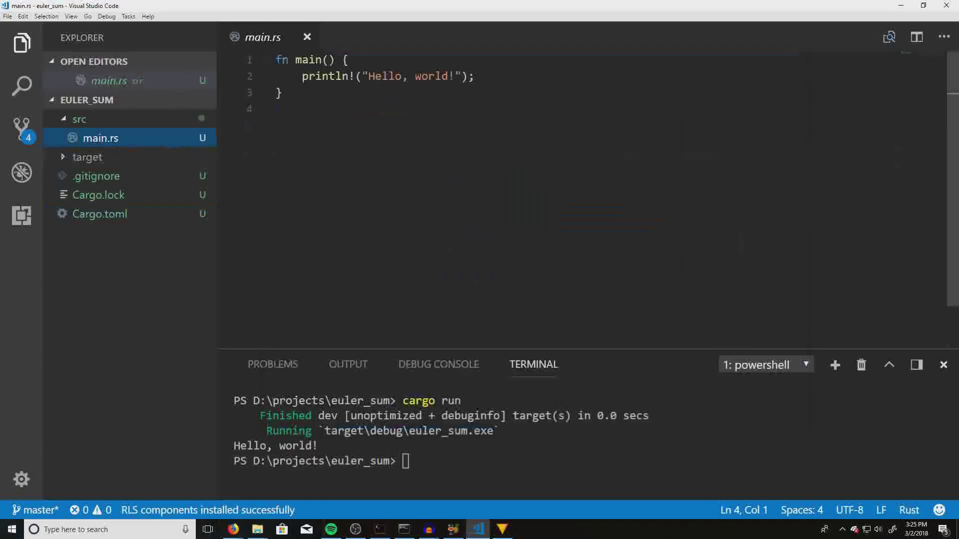
{"action": "left_click", "coordinate": [276, 61]}
{"action": "key", "text": "ctrl+shift+Right"}
{"action": "key", "text": "ctrl+End"}
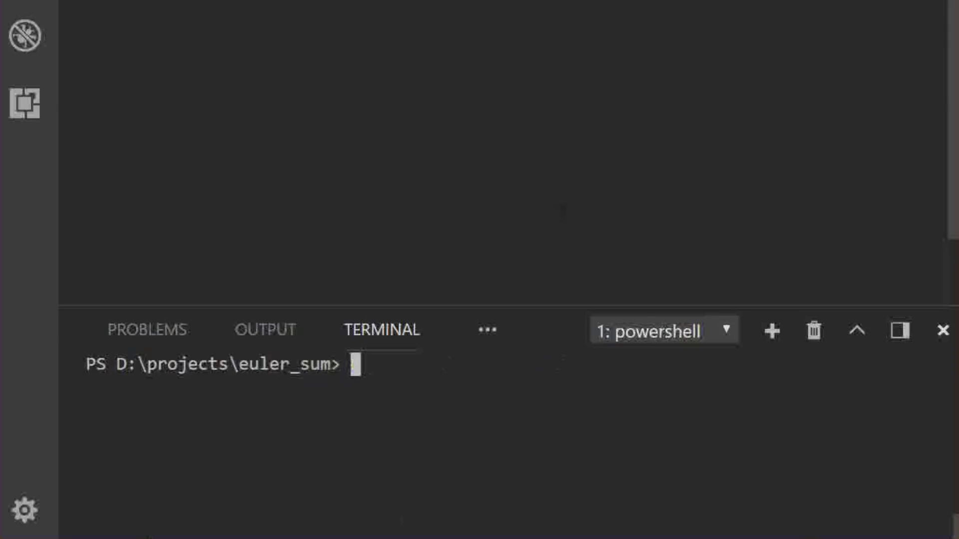
{"action": "type", "text": "rustc src/main.rs"}
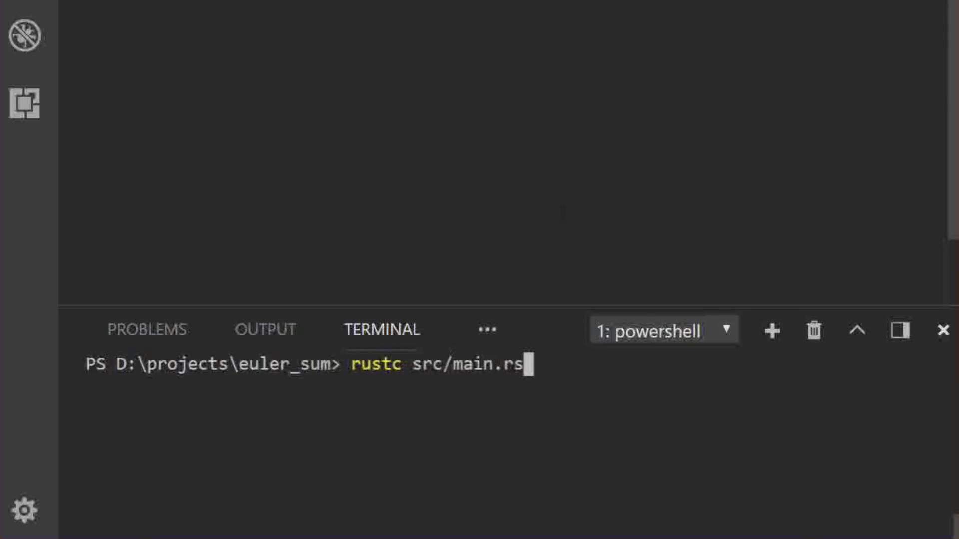
{"action": "type", "text": " --pretty=expanded -"}
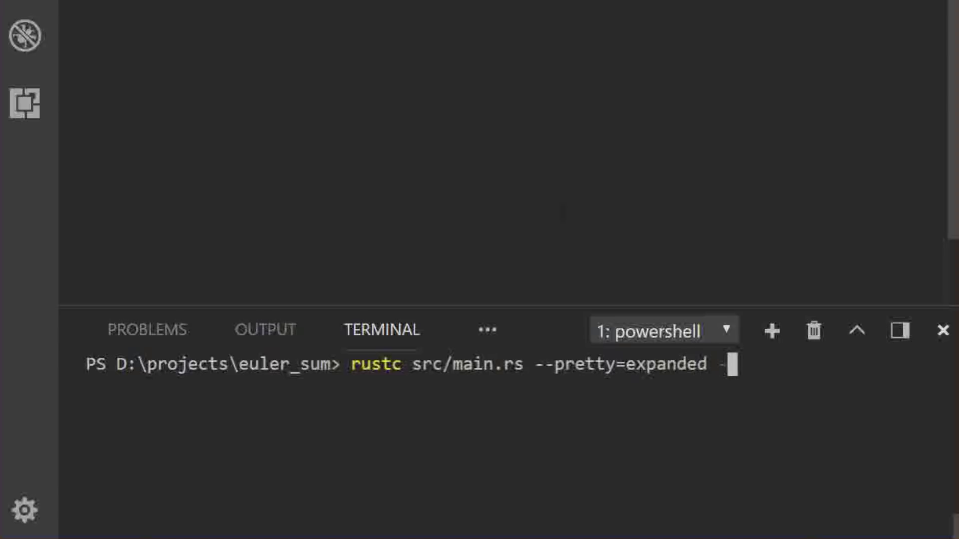
{"action": "type", "text": "Z unstable-optio"}
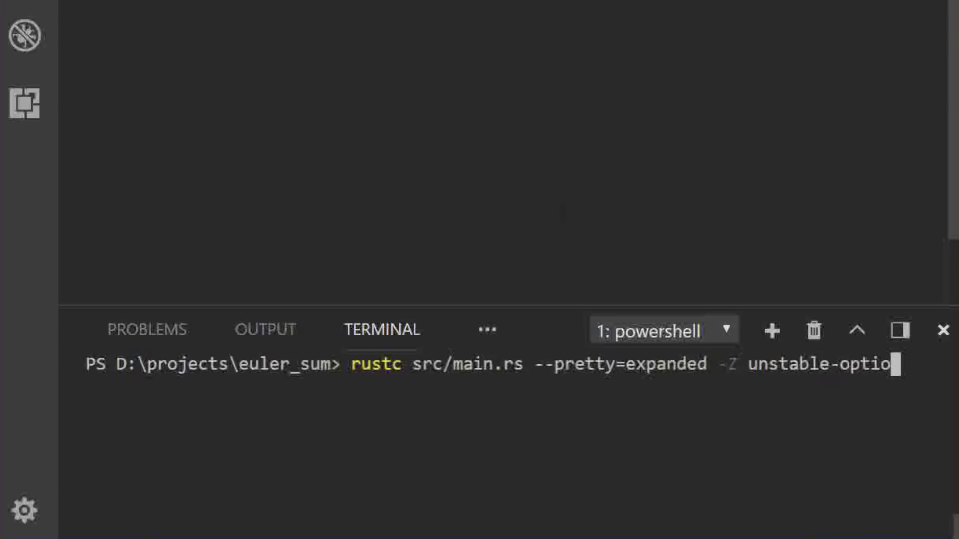
{"action": "type", "text": "ns"}
- Run rustc src/main.rs --pretty=expanded -Z unstable-options to view the macro-expanded code
{"action": "key", "text": "Return"}
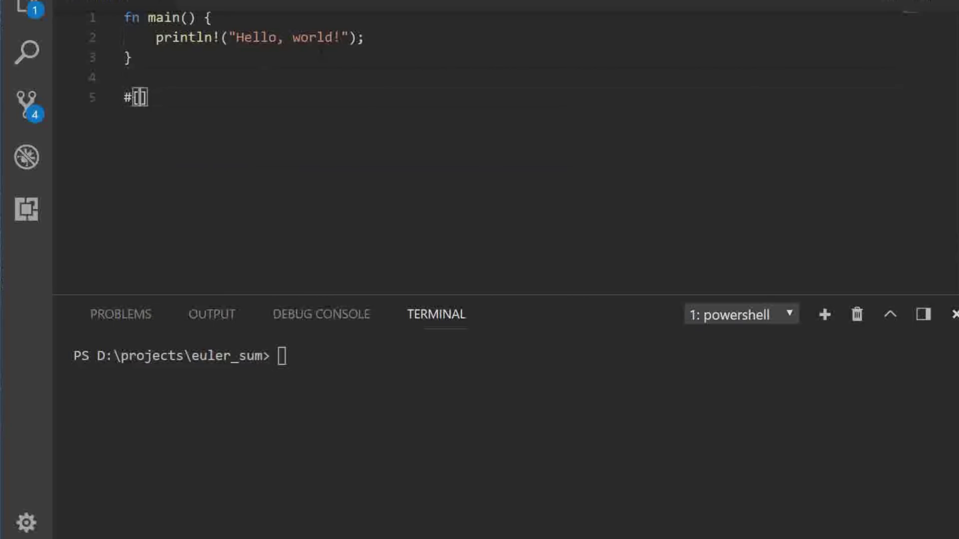
{"action": "type", "text": "test"}
- Write a #[test] cool_test1 asserting 2+2 equals 4 and run cargo test to see it pass
{"action": "key", "text": "End"}
{"action": "key", "text": "Return"}
{"action": "type", "text": "fn cool_test1"}
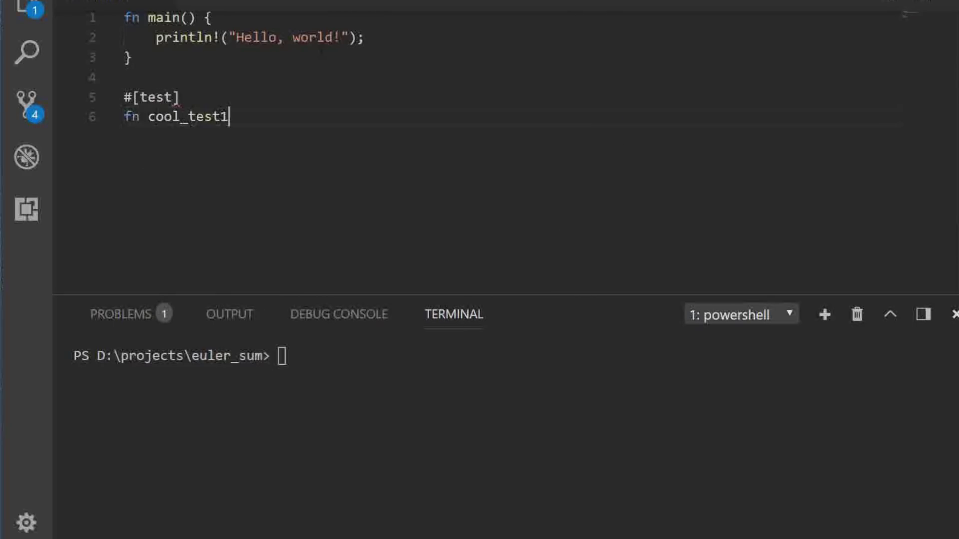
{"action": "type", "text": "(){"}
{"action": "key", "text": "Return"}
{"action": "type", "text": "assert_e"}
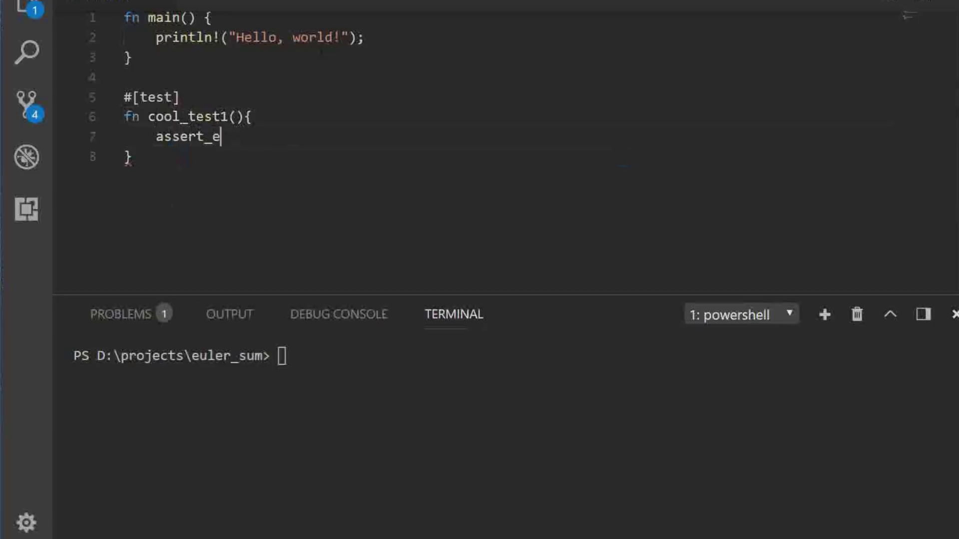
{"action": "type", "text": "q!(2+2, 4);"}
{"action": "left_click", "coordinate": [333, 377]}
{"action": "type", "text": "cargo te"}
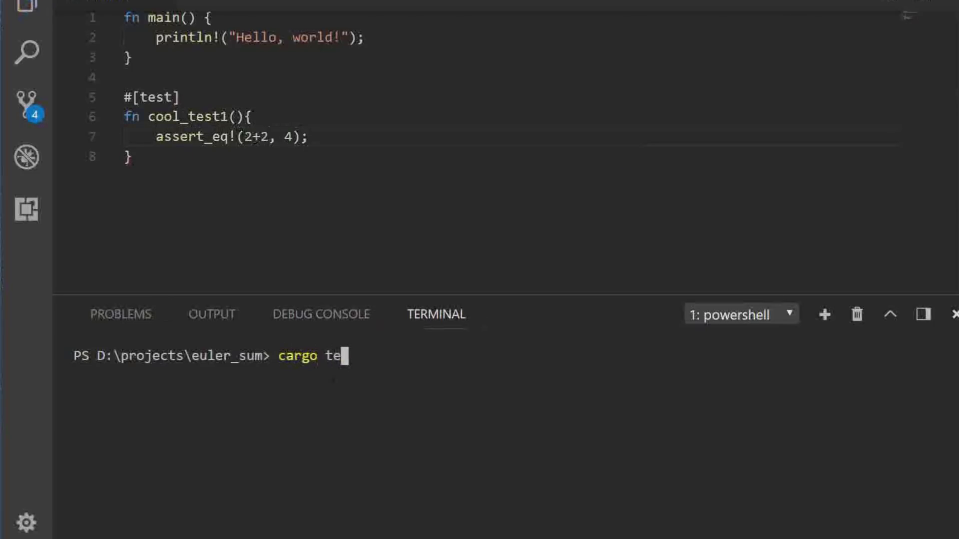
{"action": "type", "text": "st"}
{"action": "key", "text": "Return"}
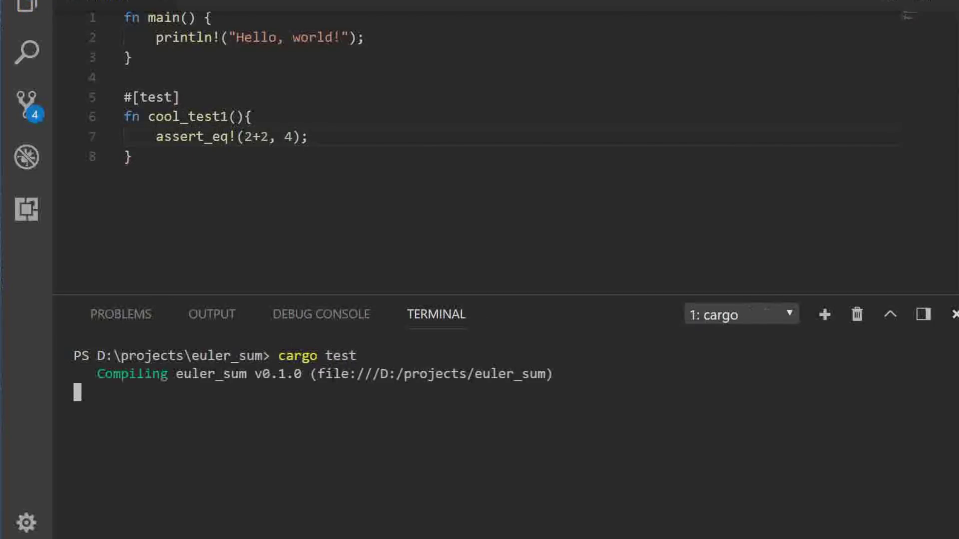
- Rename the test to failing_test, expect 5 instead of 4, and rerun to see it fail
{"action": "double_click", "coordinate": [187, 116]}
{"action": "type", "text": "failing_test"}
{"action": "double_click", "coordinate": [289, 136]}
{"action": "type", "text": "5"}
{"action": "key", "text": "Up"}
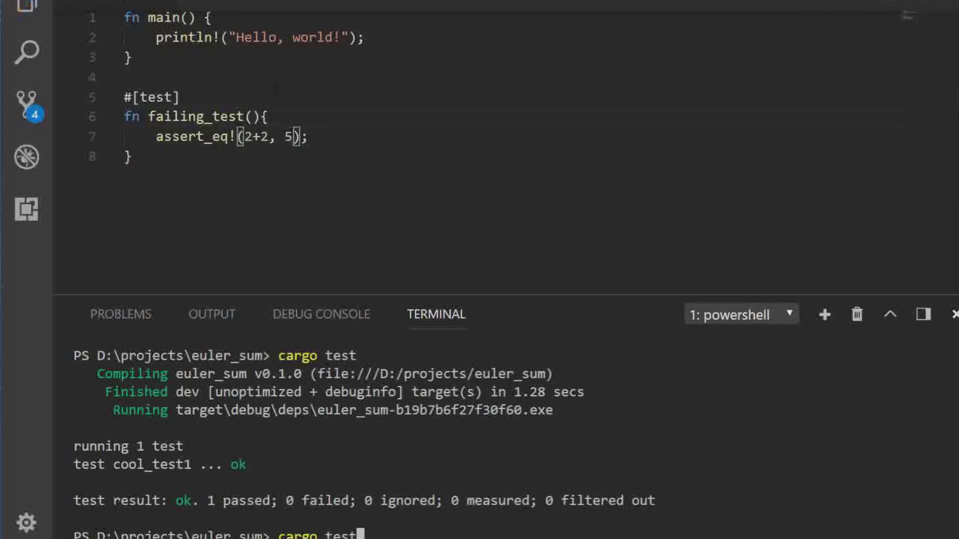
{"action": "key", "text": "Return"}
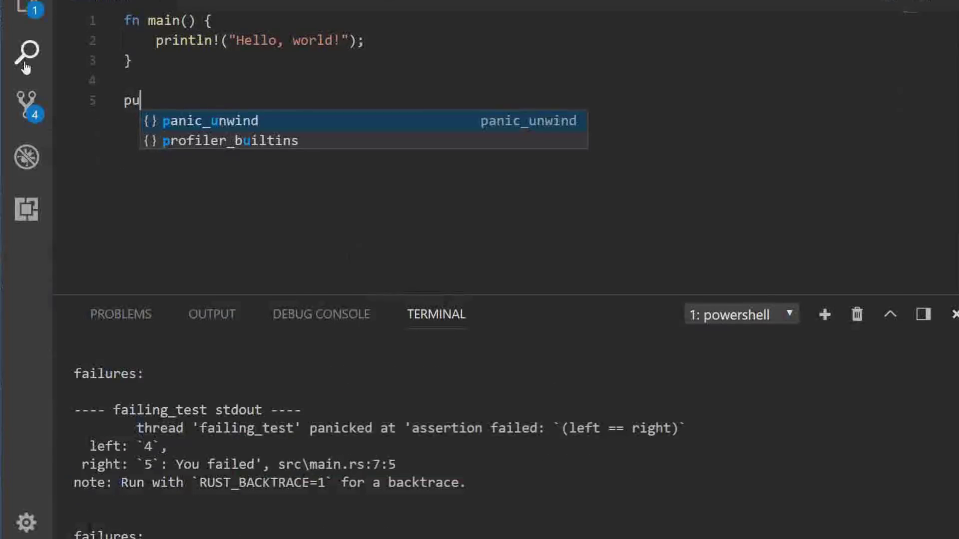
{"action": "type", "text": "b fn solve() {"}
- Write a public solve function whose body is unimplemented!()
{"action": "key", "text": "Return"}
{"action": "type", "text": "uni"}
{"action": "key", "text": "Return"}
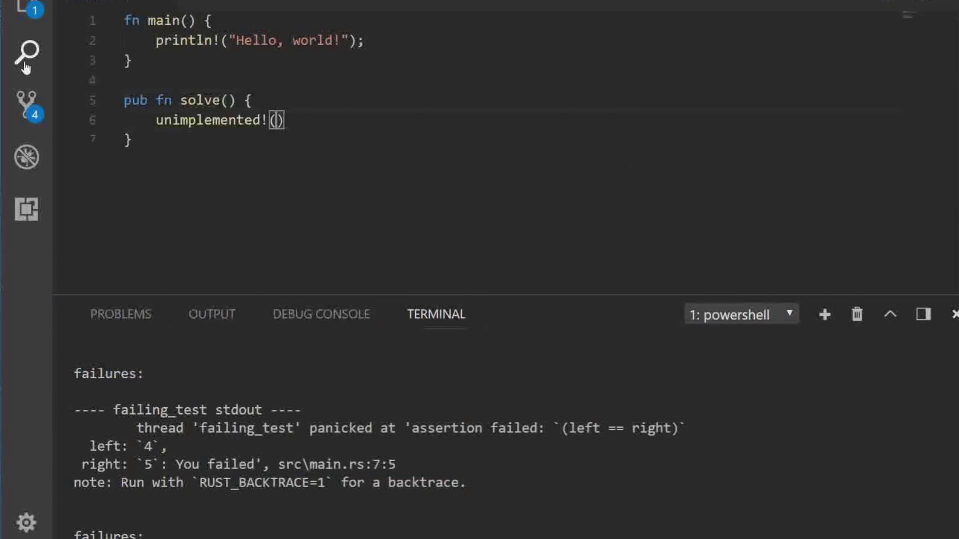
{"action": "key", "text": "Down"}
{"action": "key", "text": "Up"}
{"action": "key", "text": "Up"}
{"action": "key", "text": "Up"}
- Add /// doc comment lines above solve and generate the crate docs with cargo doc --open
{"action": "key", "text": "Return"}
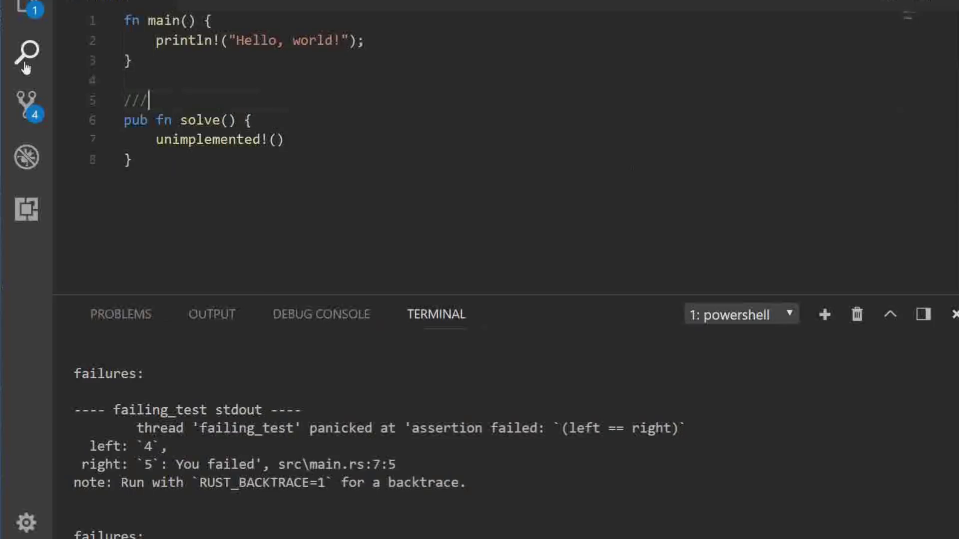
{"action": "type", "text": " This is documentation."}
{"action": "key", "text": "Return"}
{"action": "type", "text": "It supports *markdown"}
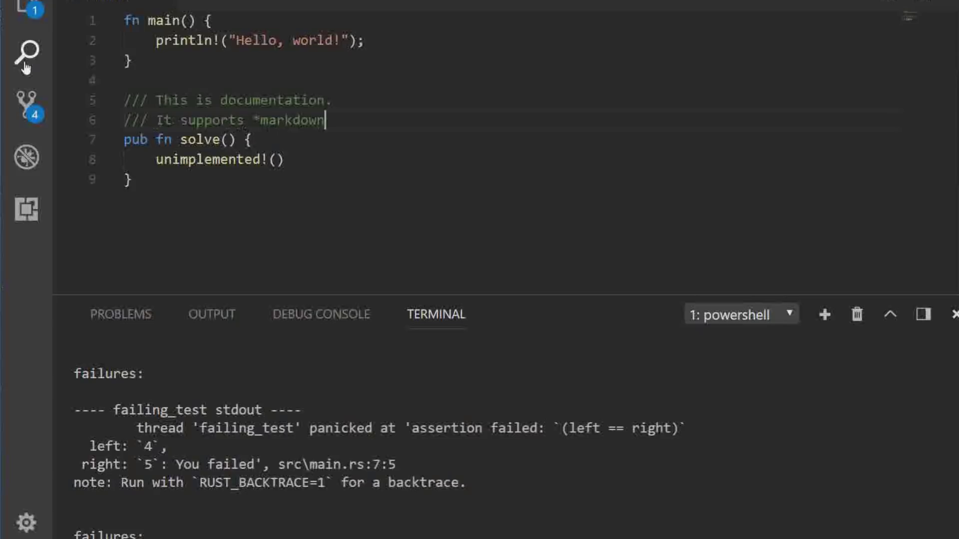
{"action": "type", "text": "argo doc --open"}
{"action": "key", "text": "Return"}
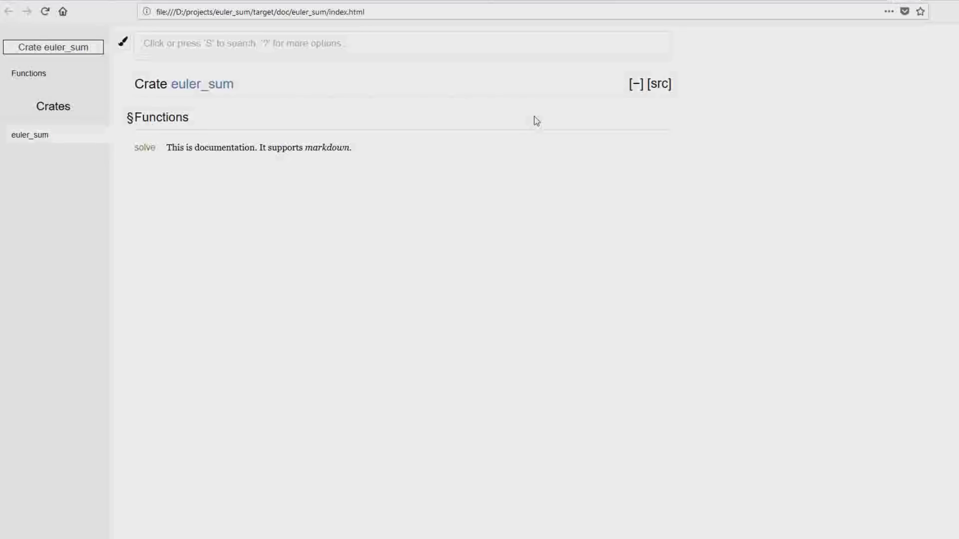
- Open solve's own documentation page from the Functions list on the euler_sum crate page
{"action": "left_click", "coordinate": [147, 150]}
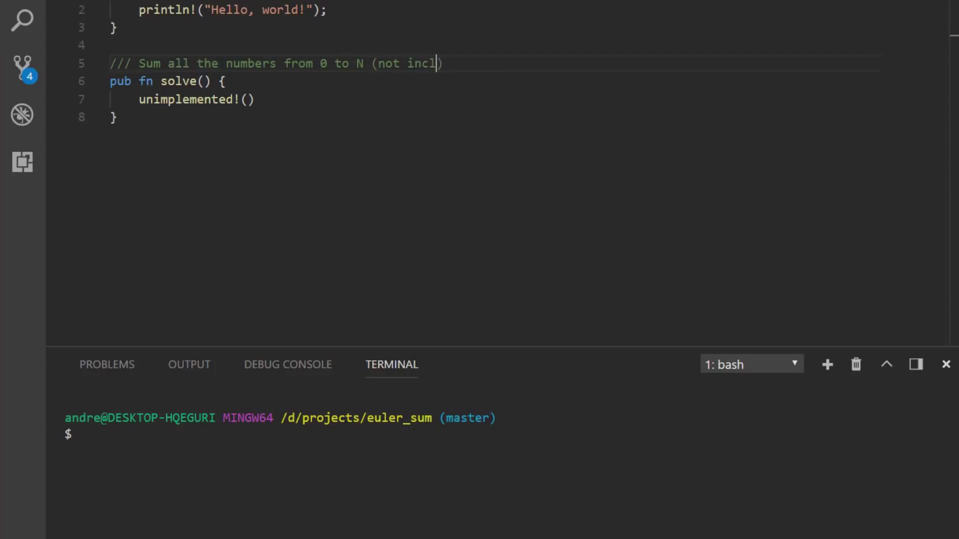
{"action": "type", "text": ")."}
- Give solve an i64 parameter and delete its unimplemented placeholder body
{"action": "key", "text": "Down"}
{"action": "key", "text": "Left"}
{"action": "key", "text": "Left"}
{"action": "key", "text": "Left"}
{"action": "type", "text": "n: "}
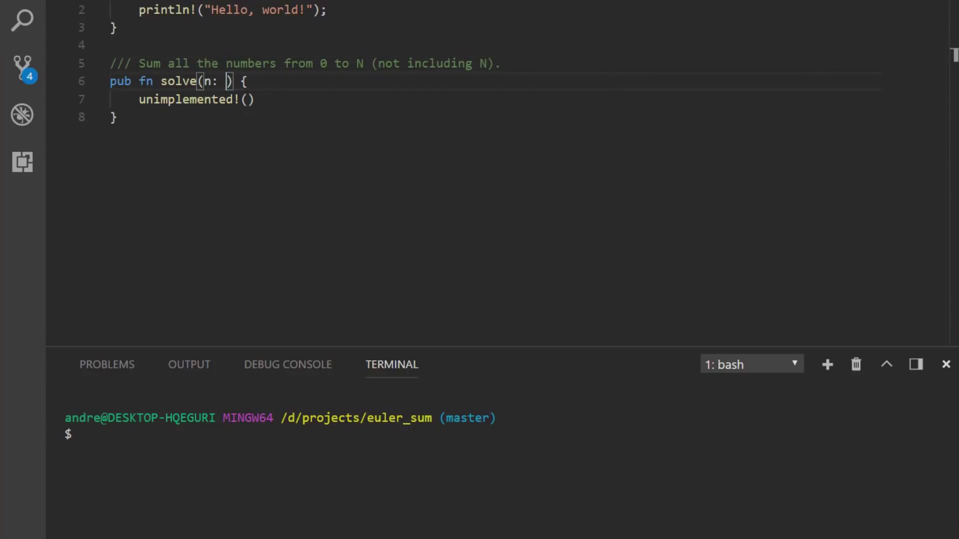
{"action": "type", "text": "i64"}
{"action": "key", "text": "Right"}
{"action": "type", "text": "-> i"}
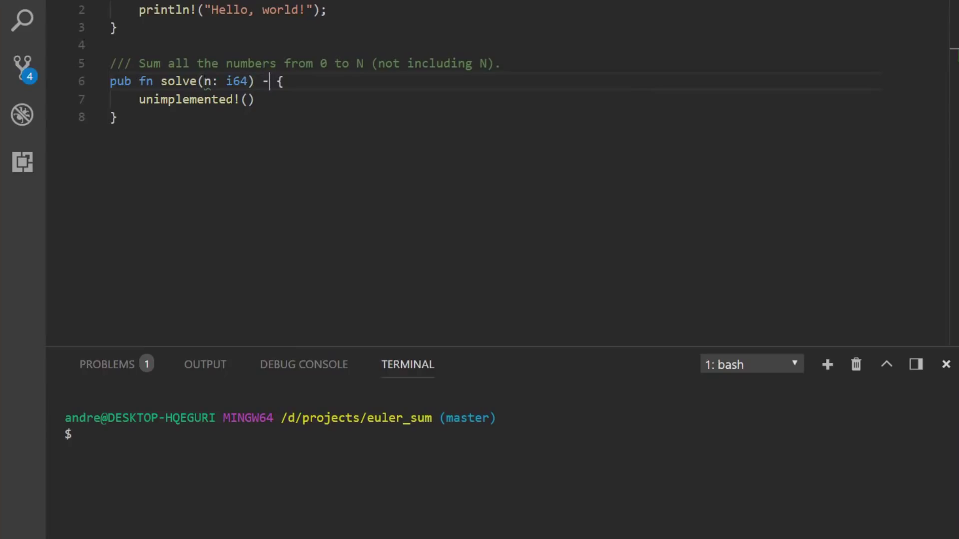
{"action": "type", "text": "64"}
{"action": "key", "text": "Right"}
{"action": "key", "text": "Down"}
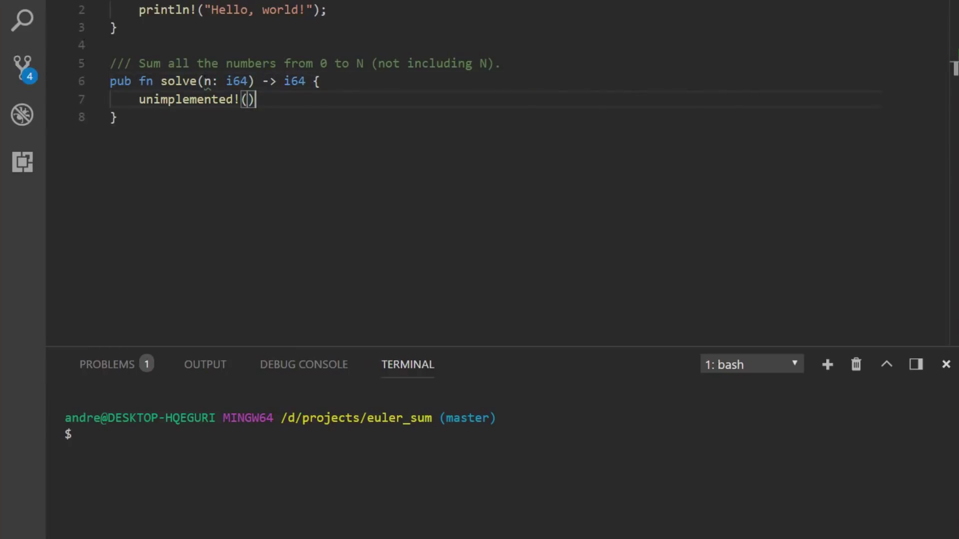
{"action": "key", "text": "BackSpace"}
{"action": "key", "text": "BackSpace"}
{"action": "key", "text": "ctrl+BackSpace"}
{"action": "type", "text": "let mu"}
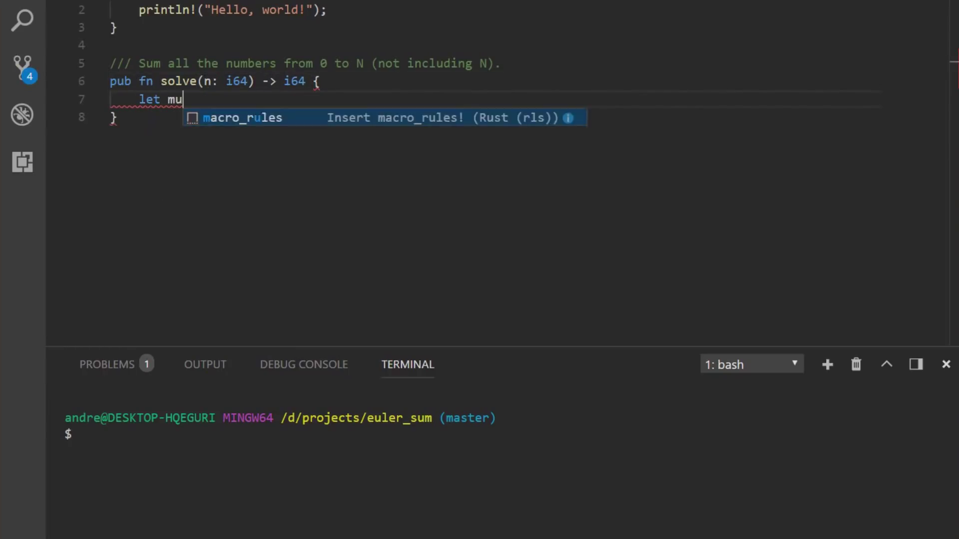
{"action": "type", "text": "t result = 0;"}
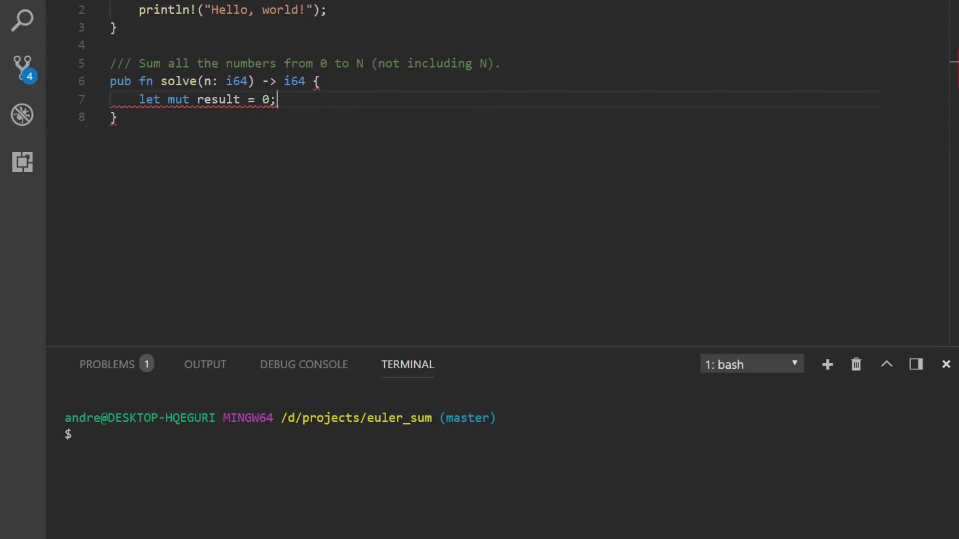
- Add a loop to solve's body with an if block that breaks once i reaches n
{"action": "key", "text": "Return"}
{"action": "type", "text": "let mut i "}
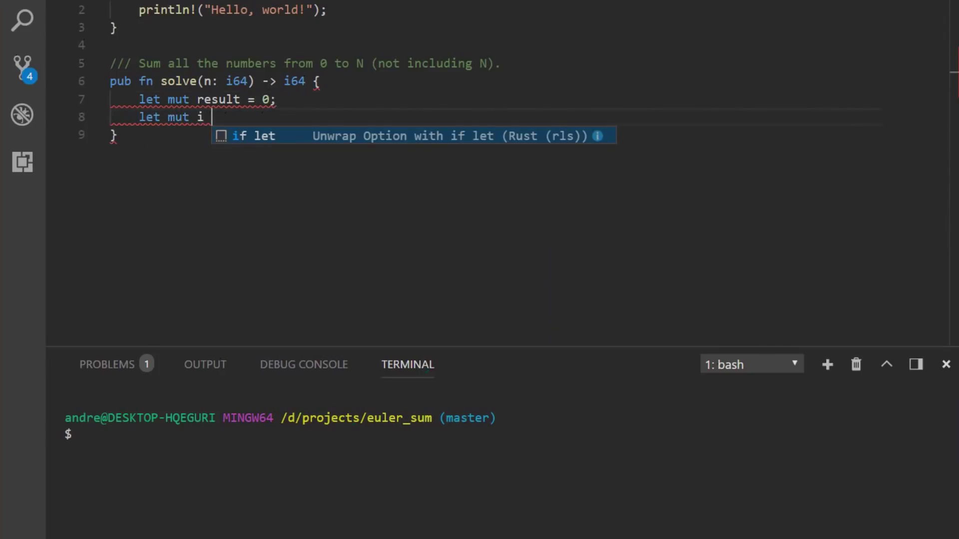
{"action": "type", "text": "= 0;"}
{"action": "key", "text": "Return"}
{"action": "key", "text": "Return"}
{"action": "type", "text": "loop"}
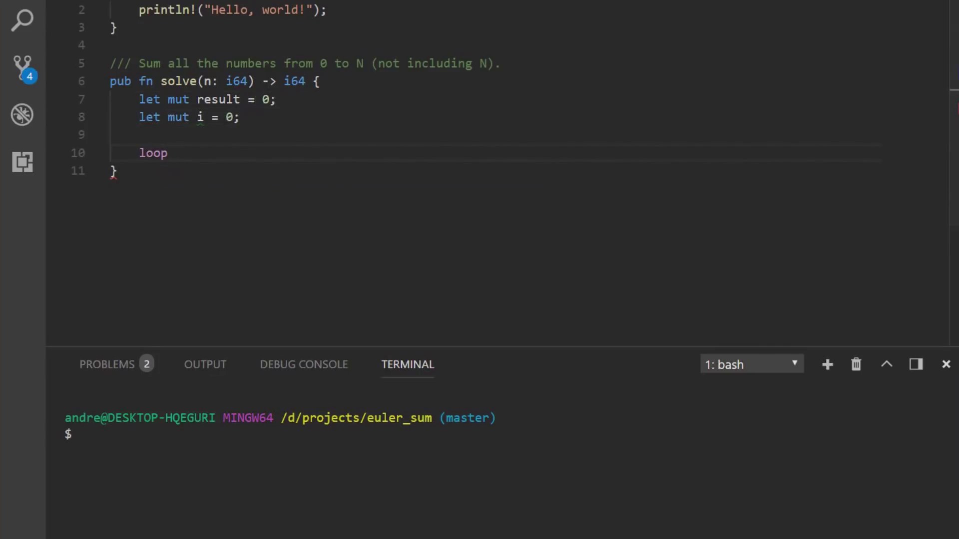
{"action": "type", "text": " {"}
{"action": "key", "text": "Return"}
{"action": "type", "text": "if i >= n {"}
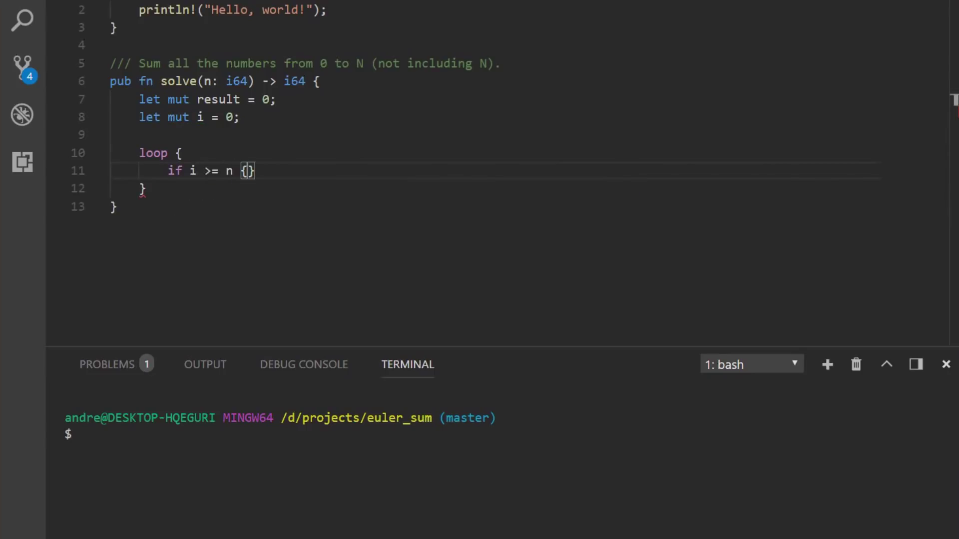
{"action": "key", "text": "Return"}
{"action": "type", "text": "break;"}
{"action": "key", "text": "Down"}
{"action": "key", "text": "Return"}
{"action": "type", "text": "result +"}
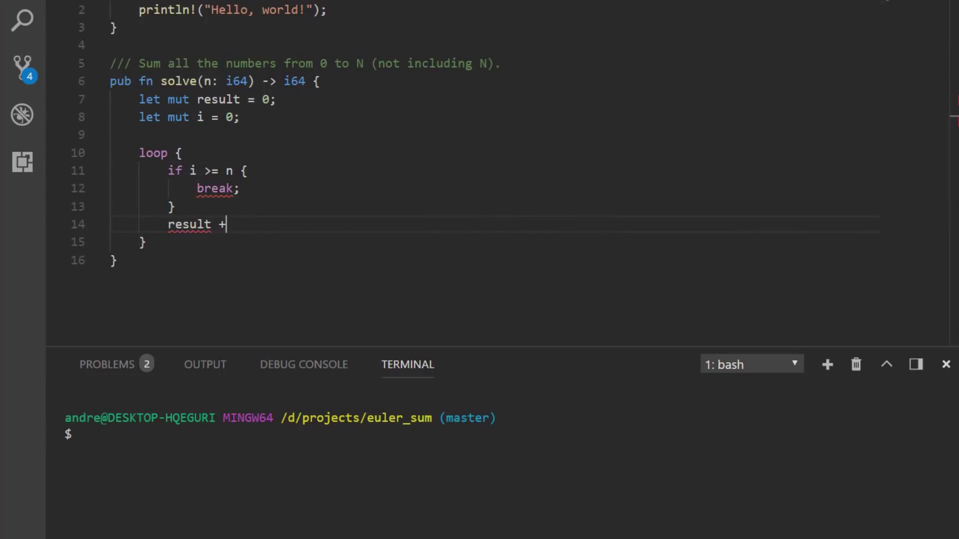
{"action": "type", "text": "= i;"}
- Add result += i and i += 1 inside the loop, then return result
{"action": "key", "text": "Return"}
{"action": "type", "text": "i +="}
{"action": "key", "text": "Down"}
{"action": "key", "text": "Return"}
{"action": "key", "text": "Return"}
{"action": "type", "text": "retu"}
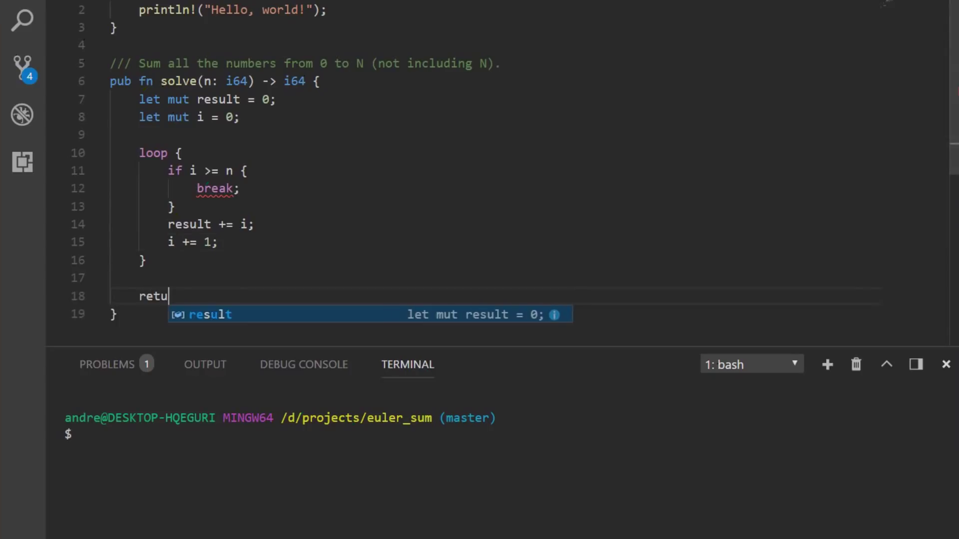
{"action": "type", "text": "rn r"}
{"action": "key", "text": "Tab"}
{"action": "type", "text": ";solve(3) = {}\", solve("}
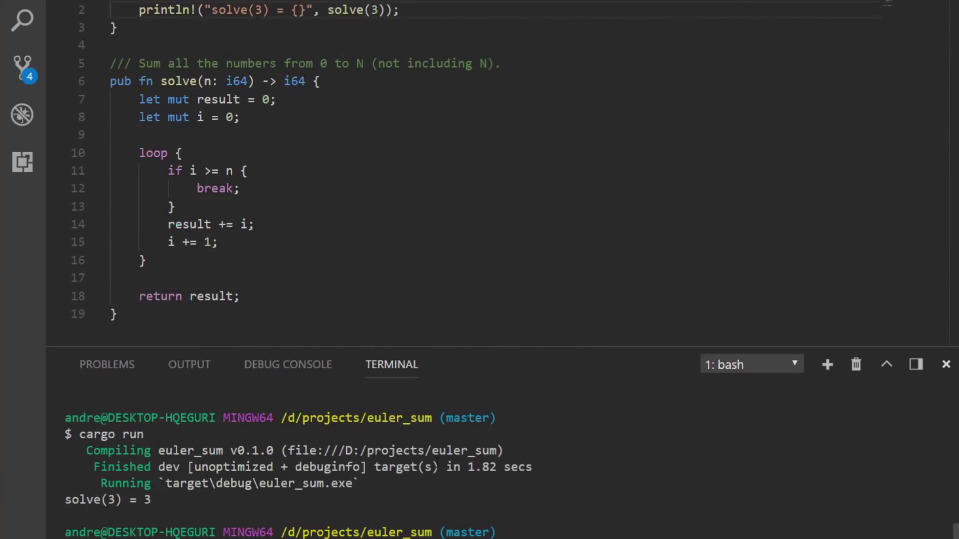
- Replace the i declaration, manual loop and increment with a for i in 0..n loop
{"action": "key", "text": "shift+Home"}
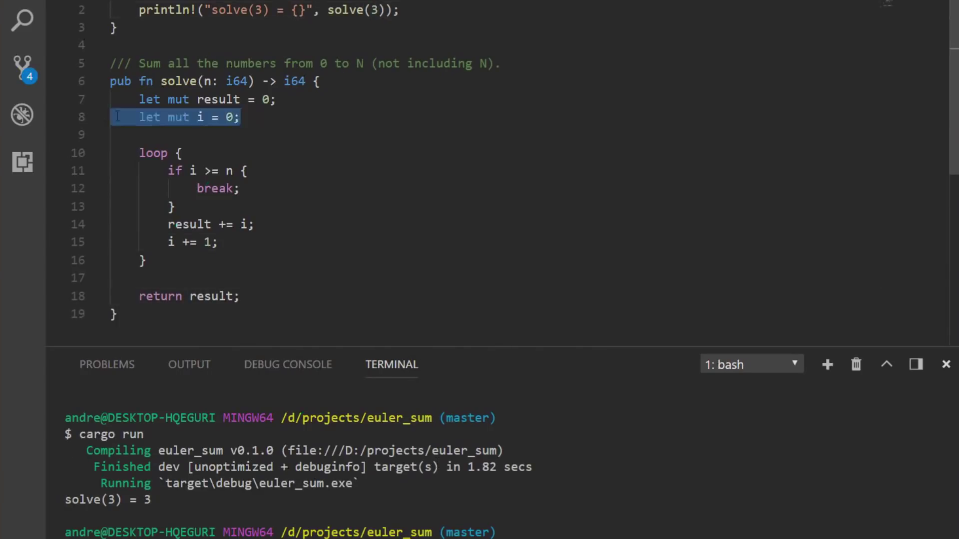
{"action": "key", "text": "BackSpace"}
{"action": "key", "text": "BackSpace"}
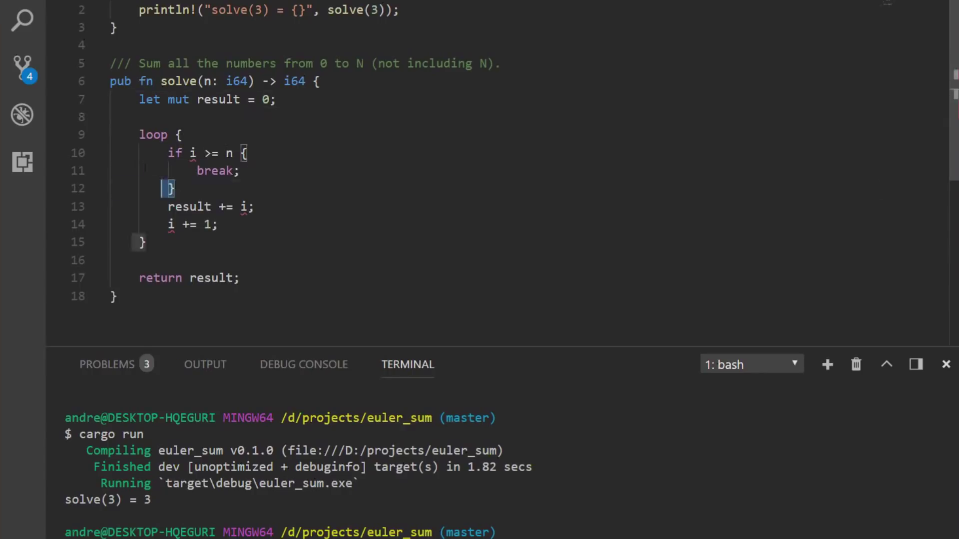
{"action": "left_click_drag", "start_coordinate": [175, 188], "coordinate": [59, 138]}
{"action": "key", "text": "BackSpace"}
{"action": "key", "text": "BackSpace"}
{"action": "left_click_drag", "start_coordinate": [147, 171], "coordinate": [62, 152]}
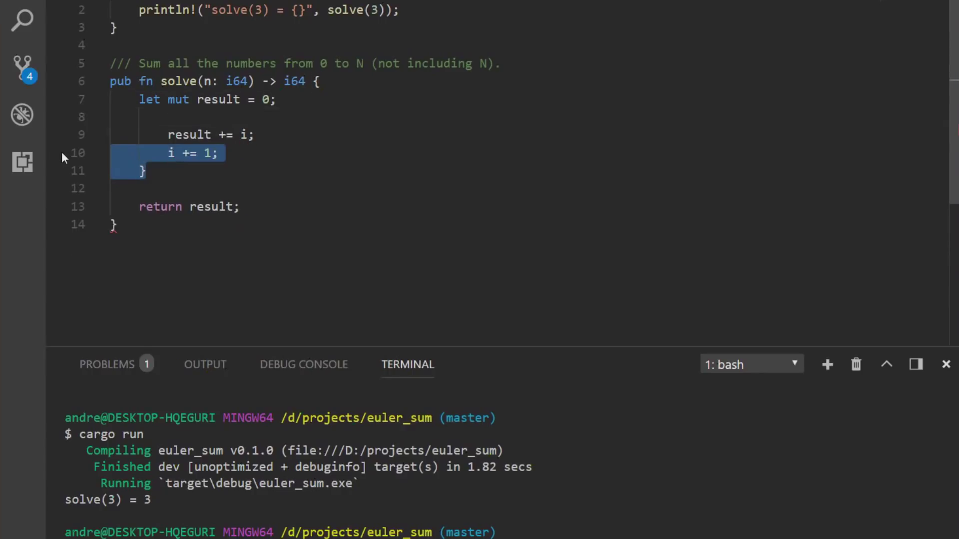
{"action": "key", "text": "BackSpace"}
{"action": "key", "text": "BackSpace"}
{"action": "key", "text": "Up"}
{"action": "type", "text": "for i in 0"}
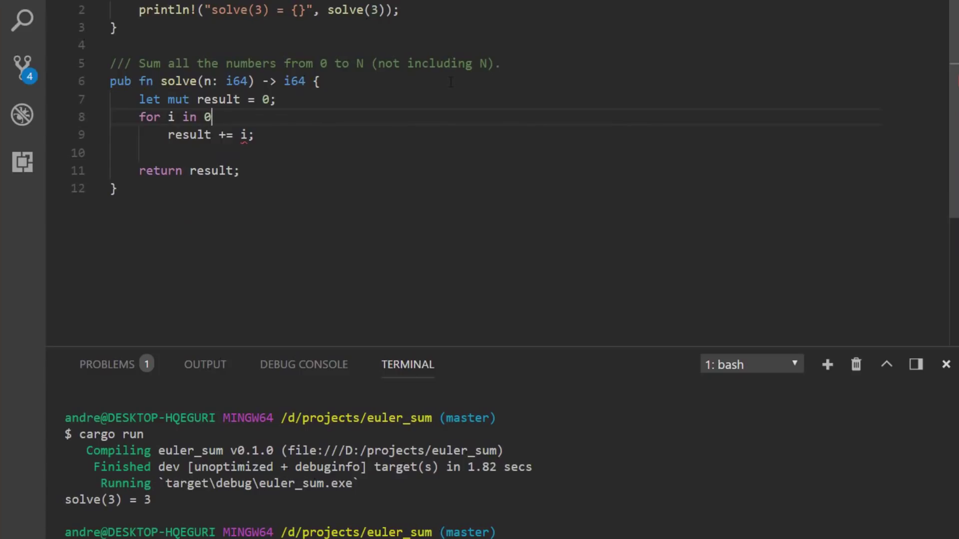
{"action": "type", "text": "..n {"}
{"action": "key", "text": "Down"}
{"action": "key", "text": "End"}
{"action": "key", "text": "Return"}
{"action": "type", "text": "}"}
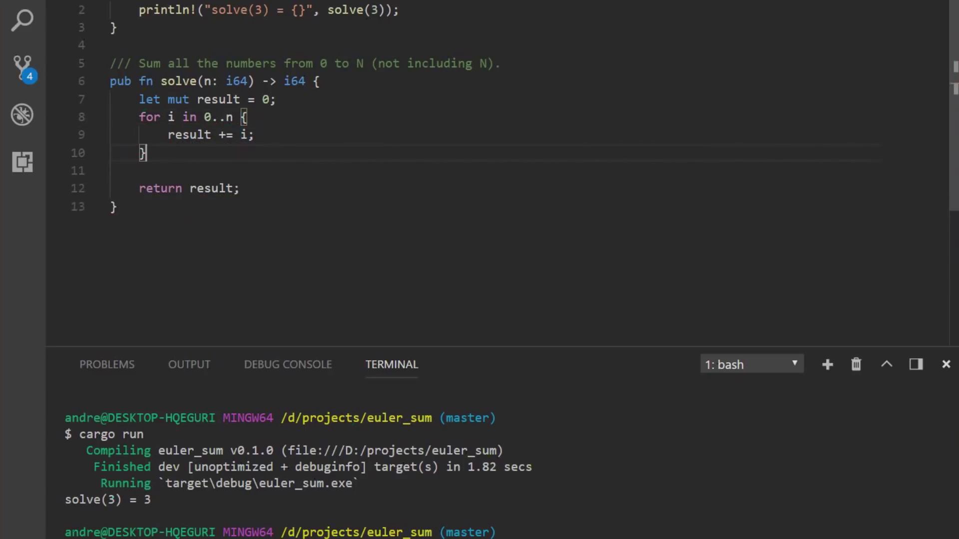
- Add a blank line before the for loop and end solve with a bare result expression
{"action": "left_click", "coordinate": [323, 98]}
{"action": "key", "text": "Return"}
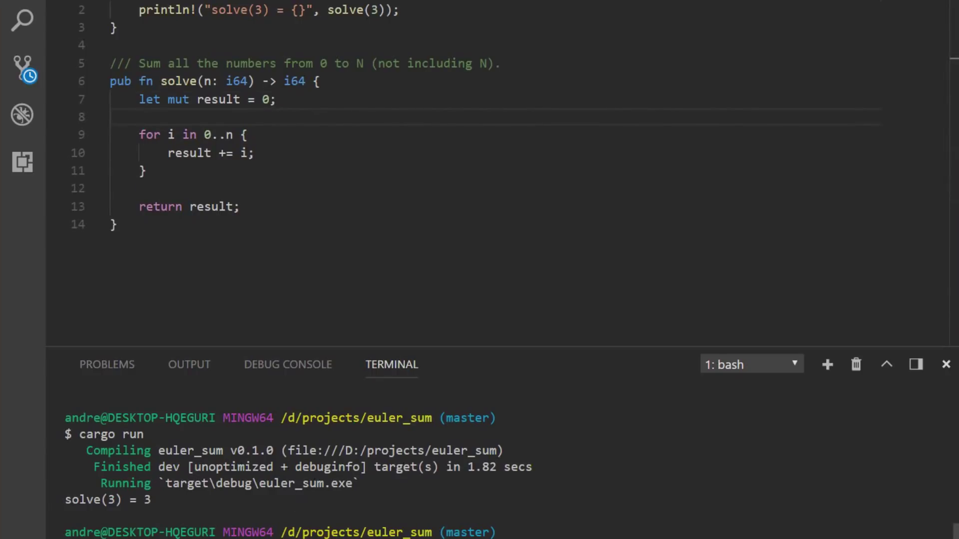
{"action": "key", "text": "ctrl+l"}
{"action": "left_click", "coordinate": [160, 207]}
{"action": "key", "text": "ctrl+BackSpace"}
{"action": "key", "text": "Delete"}
{"action": "key", "text": "Delete"}
{"action": "key", "text": "Delete"}
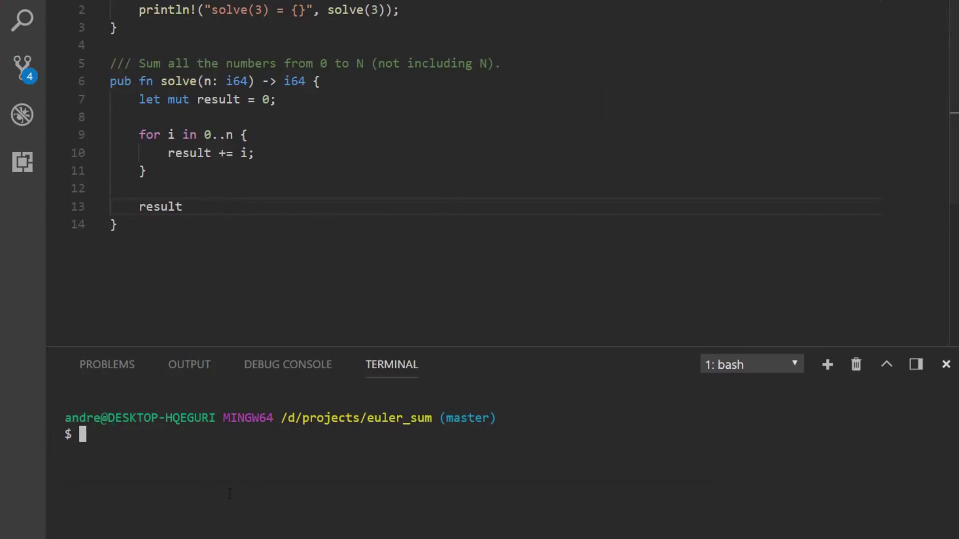
{"action": "type", "text": "cargo run"}
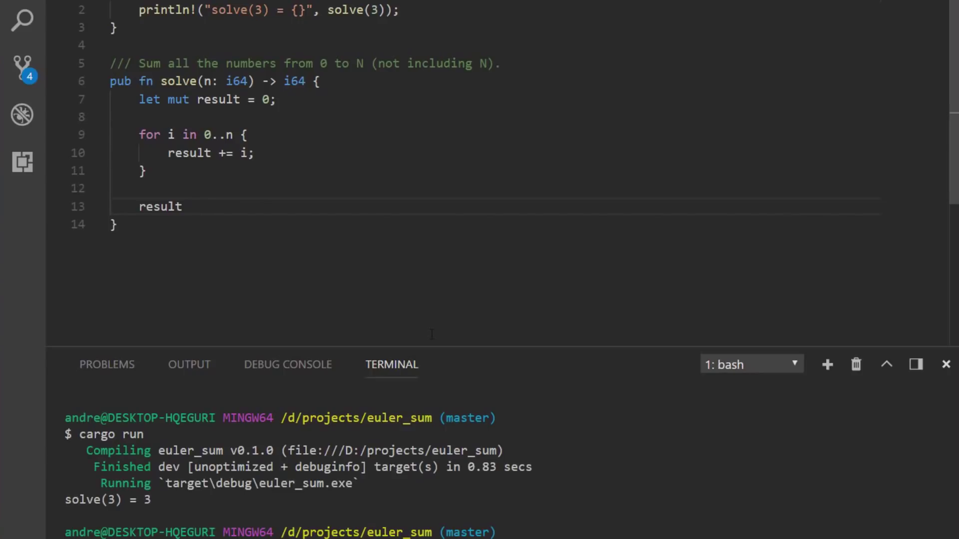
{"action": "scroll", "coordinate": [617, 175], "scroll_direction": "down", "scroll_amount": 10}
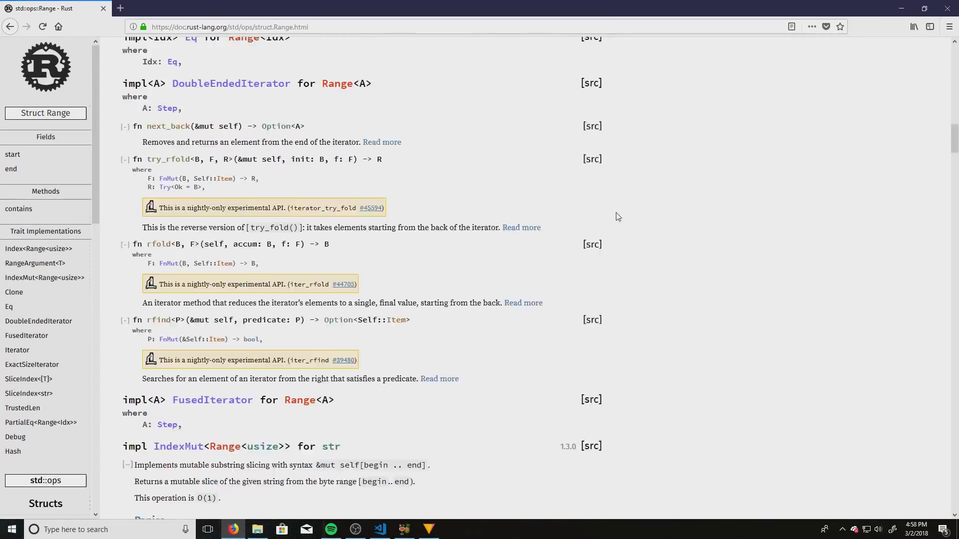
{"action": "scroll", "coordinate": [617, 215], "scroll_direction": "down", "scroll_amount": 3}
{"action": "scroll", "coordinate": [617, 216], "scroll_direction": "down", "scroll_amount": 4}
{"action": "scroll", "coordinate": [617, 216], "scroll_direction": "down", "scroll_amount": 3}
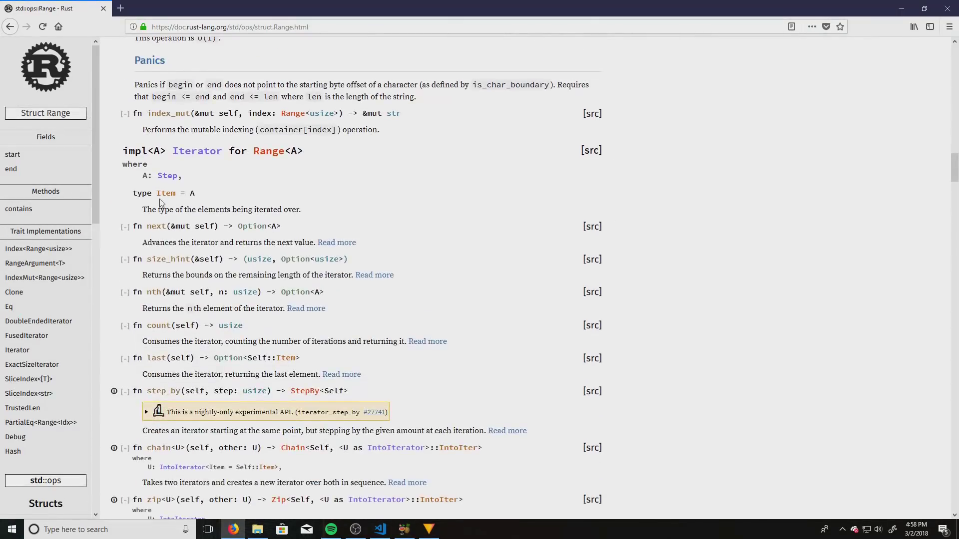
- From the Range docs, open the Iterator trait page and expand the fn sum description
{"action": "left_click", "coordinate": [194, 154]}
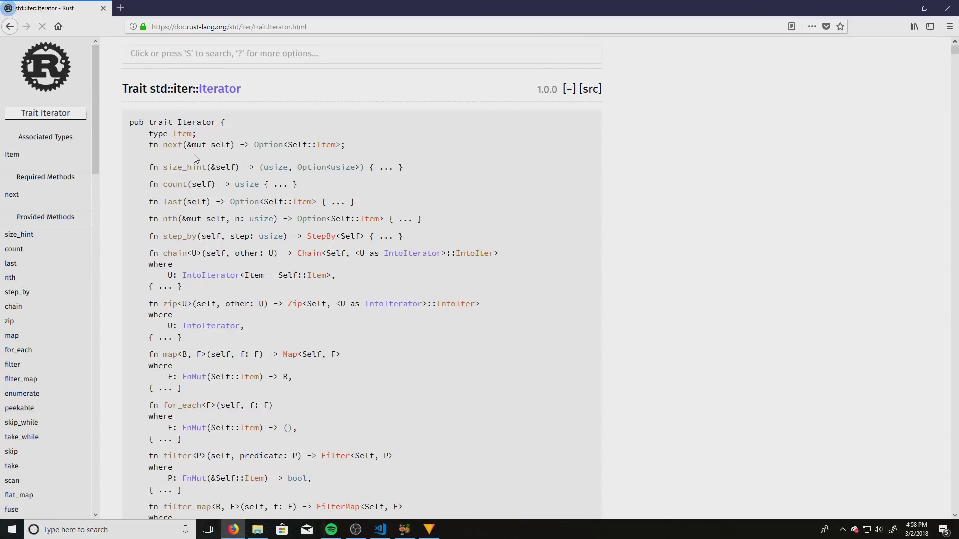
{"action": "scroll", "coordinate": [194, 157], "scroll_direction": "down", "scroll_amount": 2}
{"action": "scroll", "coordinate": [194, 157], "scroll_direction": "down", "scroll_amount": 2}
{"action": "scroll", "coordinate": [15, 31], "scroll_direction": "down", "scroll_amount": 3}
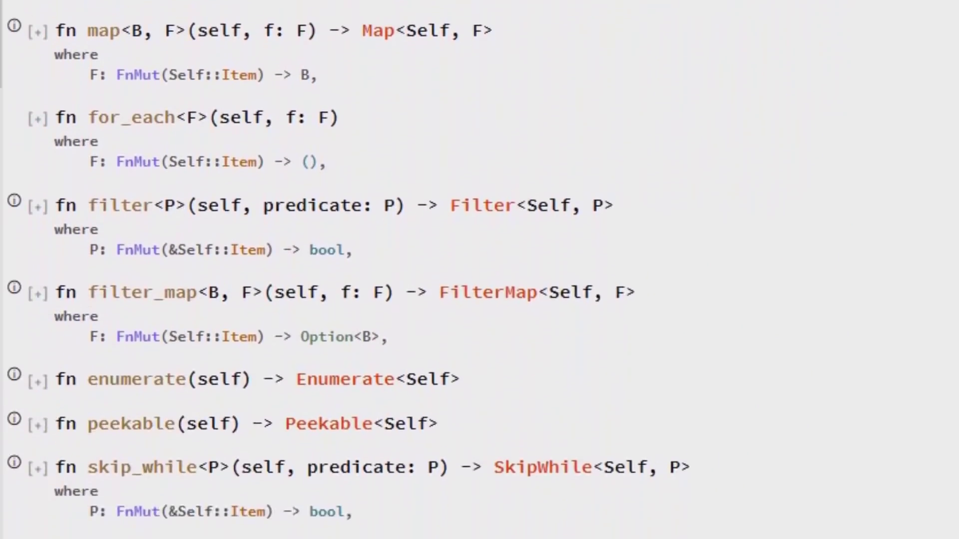
{"action": "scroll", "coordinate": [15, 32], "scroll_direction": "down", "scroll_amount": 10}
{"action": "left_click", "coordinate": [16, 22]}
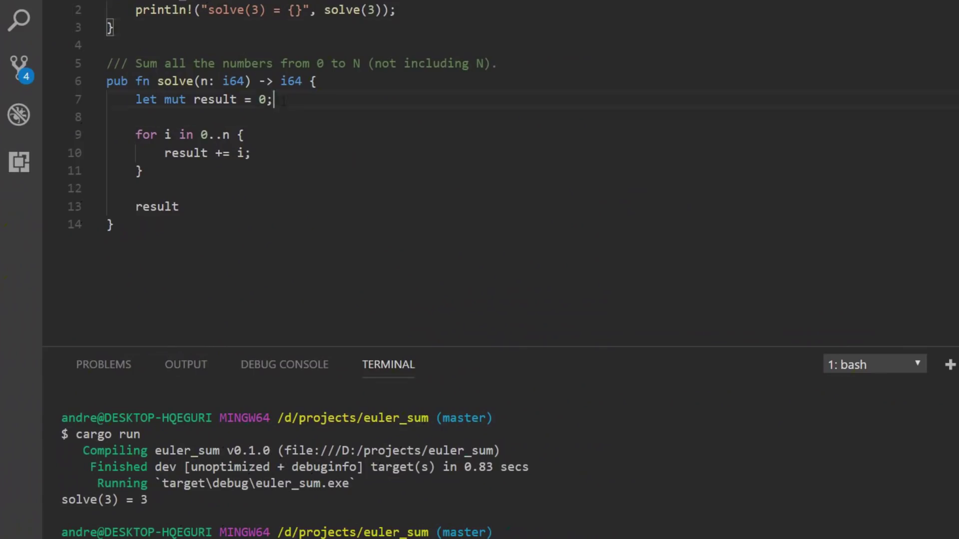
- Reduce solve's body to the one-line (0..n).sum()
{"action": "key", "text": "ctrl+z"}
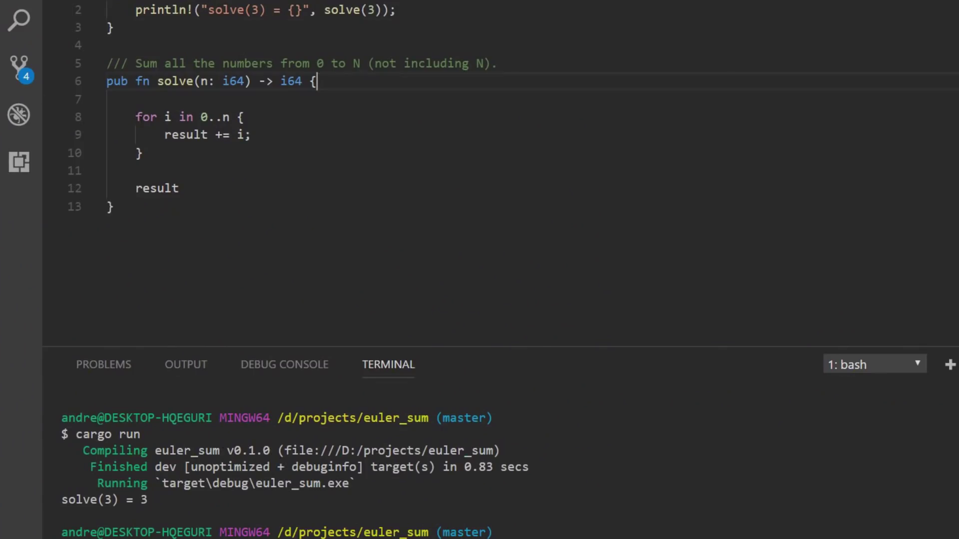
{"action": "key", "text": "ctrl+z"}
{"action": "key", "text": "ctrl+z"}
{"action": "key", "text": "ctrl+z"}
{"action": "key", "text": "ctrl+z"}
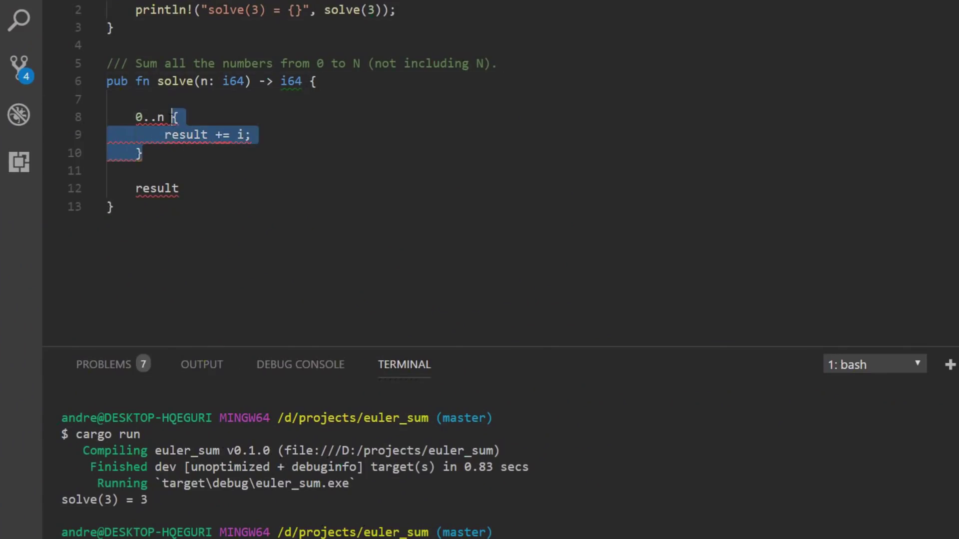
{"action": "key", "text": "ctrl+z"}
{"action": "key", "text": "ctrl+z"}
{"action": "key", "text": "ctrl+z"}
{"action": "key", "text": "ctrl+z"}
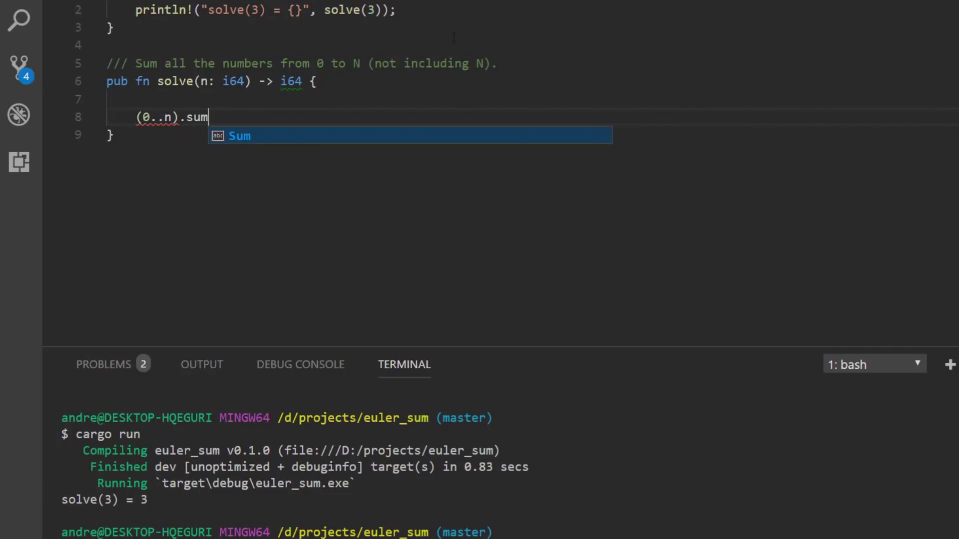
{"action": "key", "text": "ctrl+z"}
{"action": "key", "text": "ctrl+z"}
{"action": "type", "text": "cargo r"}
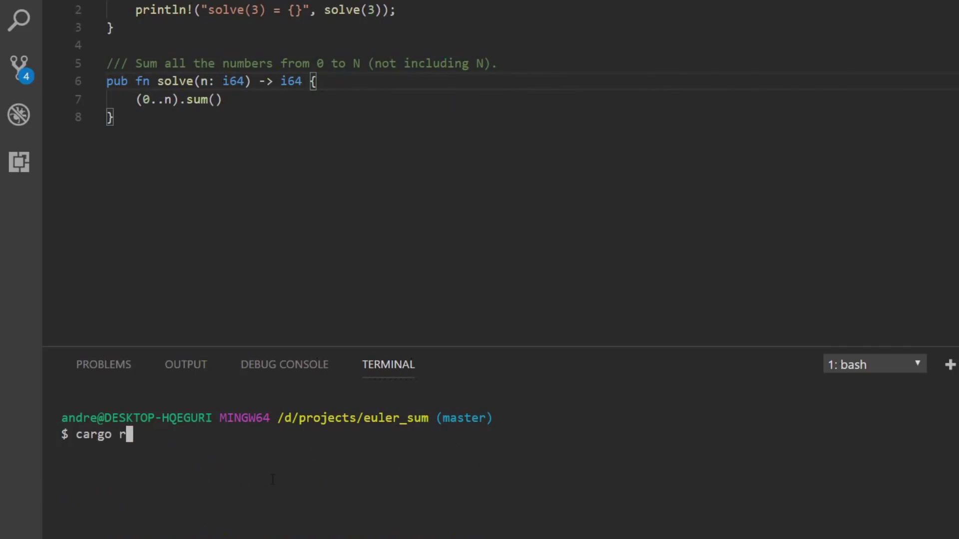
{"action": "type", "text": "un"}
- Run cargo run, then run it again with the solve(4) call, printing solve(4) = 6
{"action": "key", "text": "Return"}
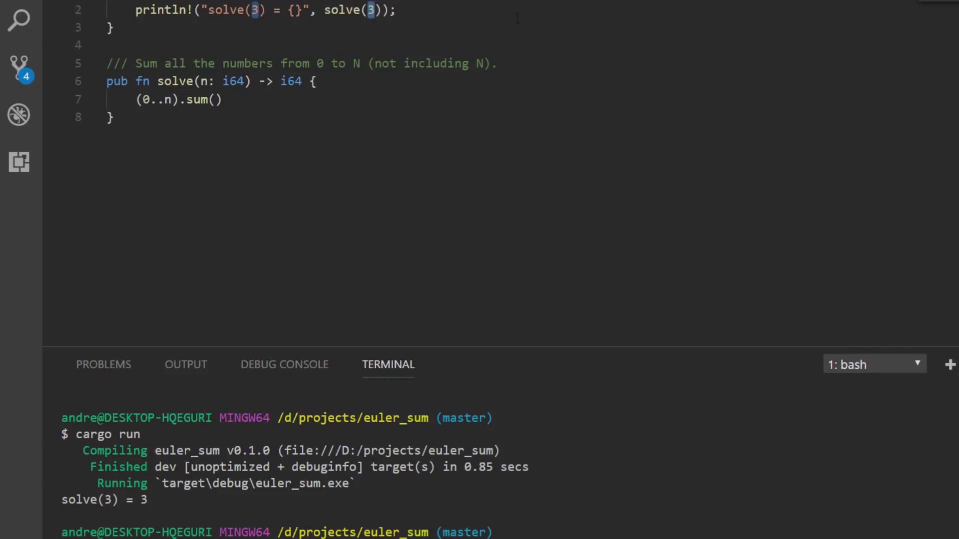
{"action": "type", "text": "4"}
{"action": "key", "text": "Up"}
{"action": "key", "text": "Return"}
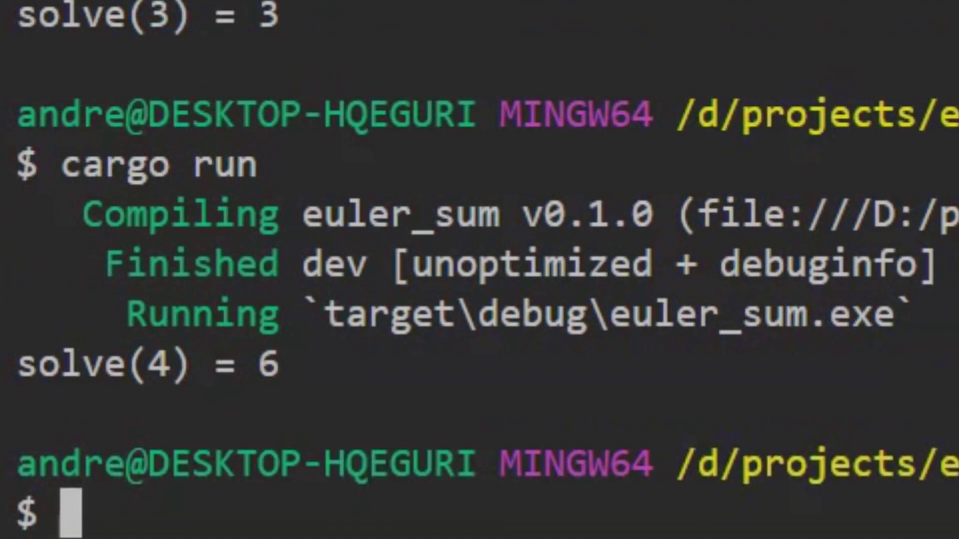